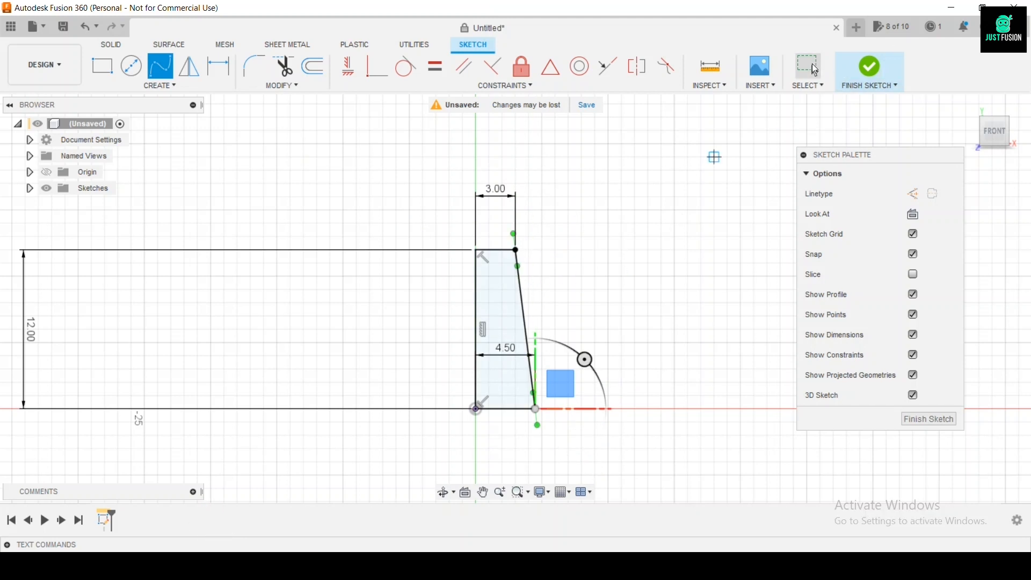
# Step: Reshape the spline on the profile's outer edge into an outward-bulging curve using its upper tangent handle
pyautogui.press('Escape')
pyautogui.moveTo(524, 272); pyautogui.dragTo(523, 266)
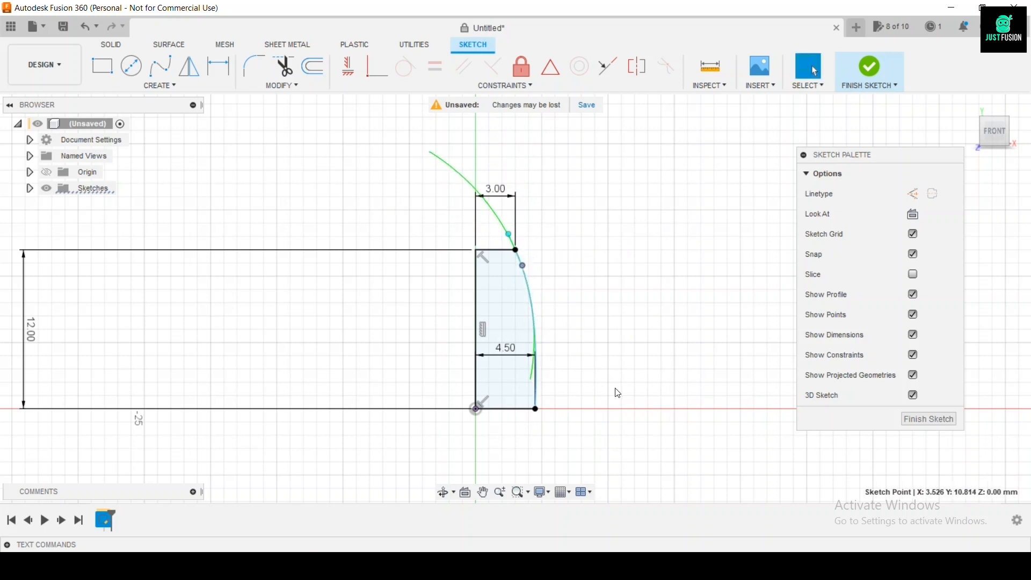
# Step: Draw a 5 mm vertical line from the origin upward along the profile's axis edge
pyautogui.click(142, 86)
pyautogui.click(242, 169)
pyautogui.scroll(2, 532, 354)
pyautogui.scroll(2, 456, 424)
pyautogui.click(456, 433)
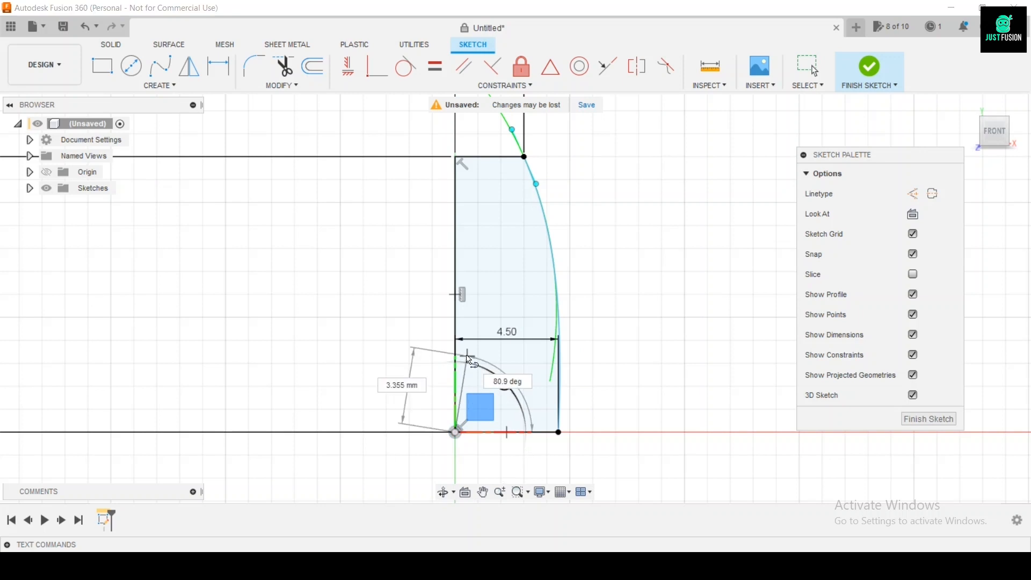
pyautogui.press('Return')
pyautogui.press('Escape')
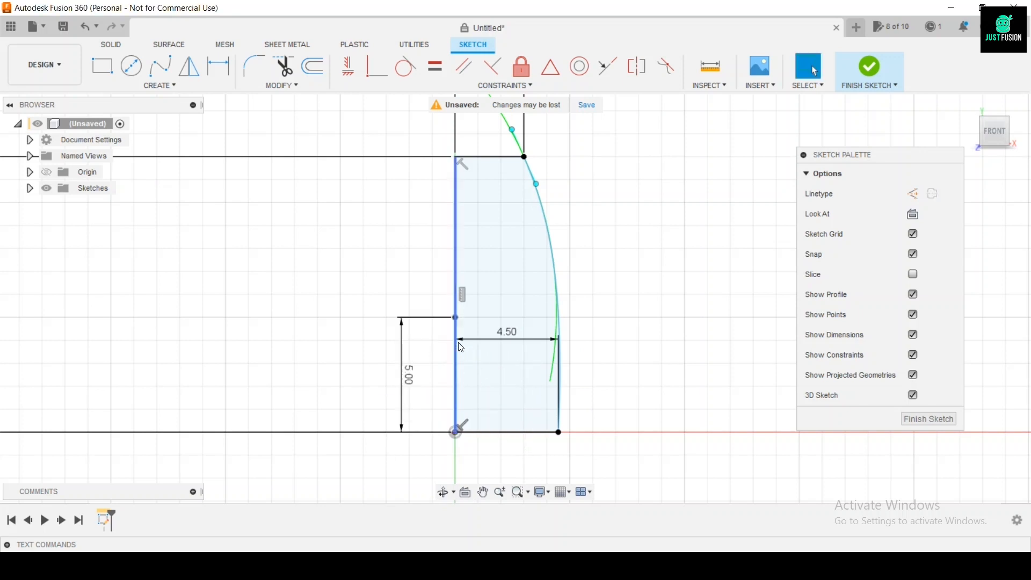
# Step: Draw a 4 mm horizontal line from the upper end of the 5 mm line toward the curved edge
pyautogui.click(160, 86)
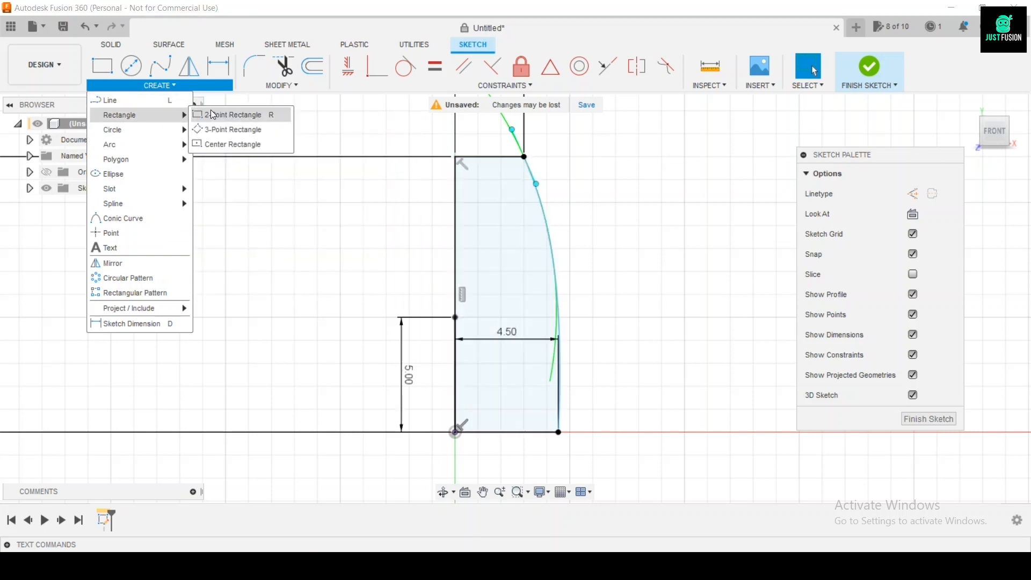
pyautogui.click(127, 100)
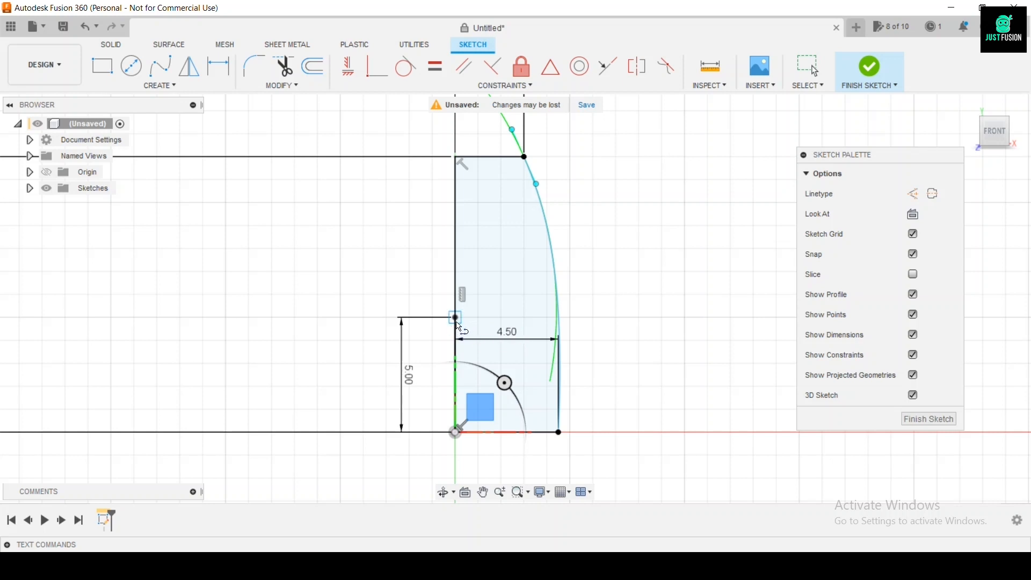
pyautogui.click(457, 319)
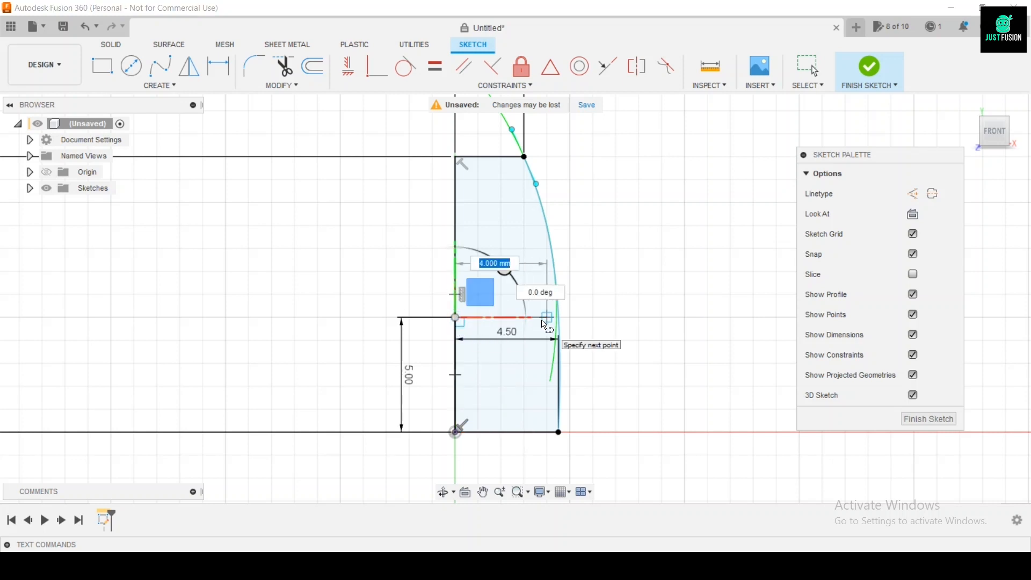
pyautogui.click(545, 320)
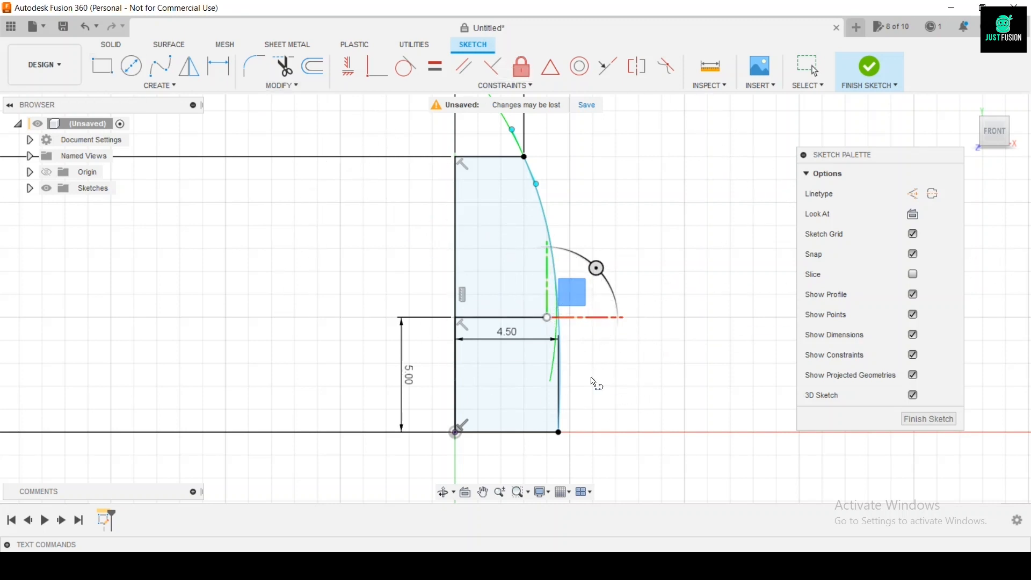
# Step: Draw a center rectangle 1 mm high and about 1.8 mm wide, centered on the end of the 4 mm line across the curve
pyautogui.click(102, 66)
pyautogui.click(180, 86)
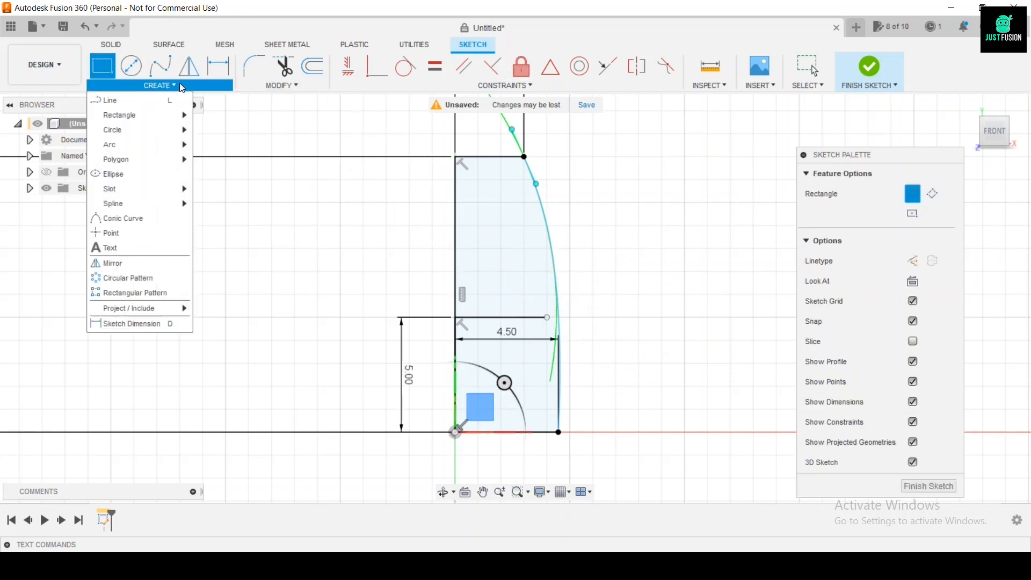
pyautogui.click(912, 216)
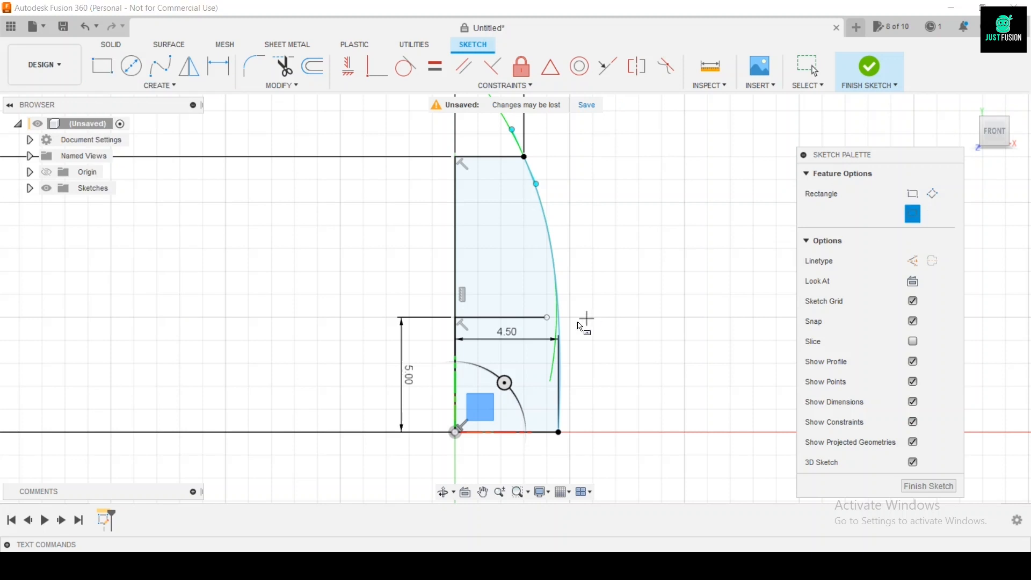
pyautogui.click(553, 322)
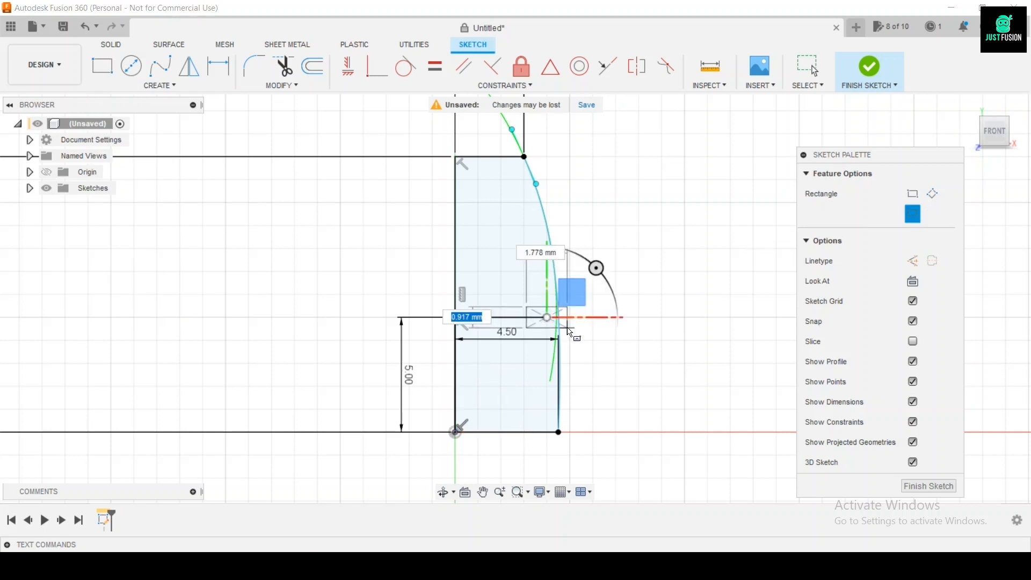
pyautogui.write('1')
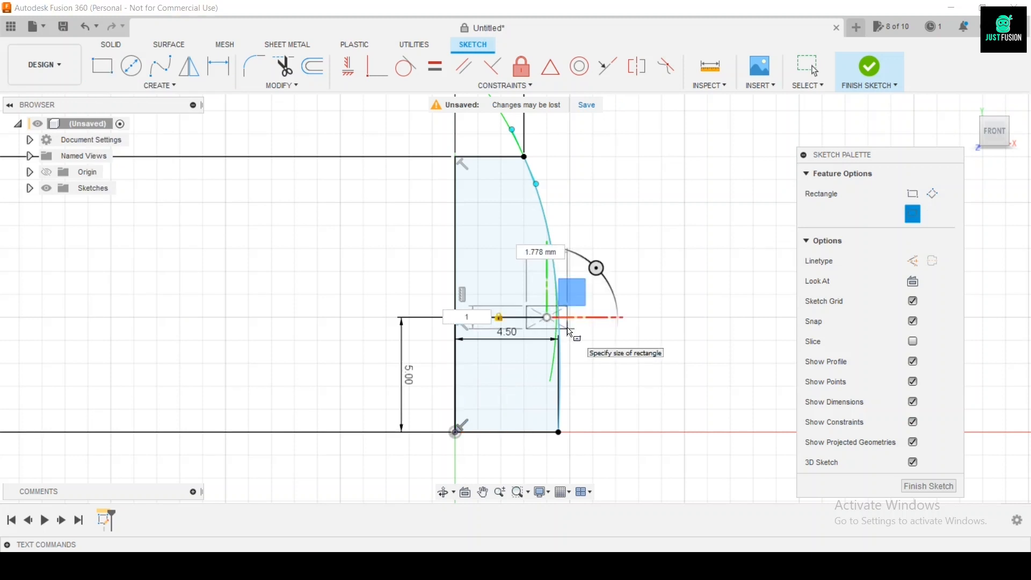
pyautogui.press('Return')
pyautogui.press('Escape')
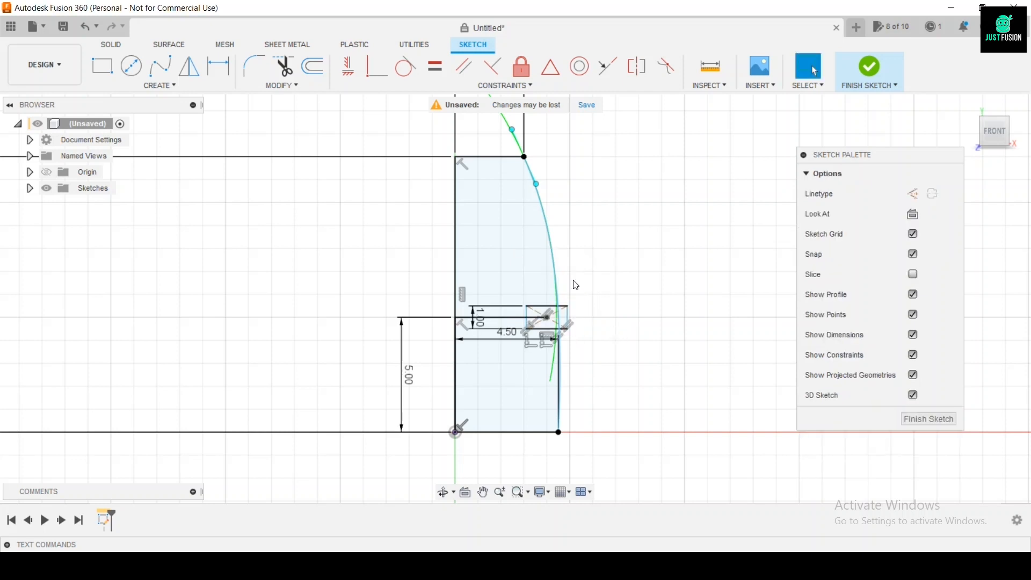
# Step: Draw a 3 mm horizontal line from the origin along the profile's base
pyautogui.click(160, 86)
pyautogui.click(115, 129)
pyautogui.click(456, 432)
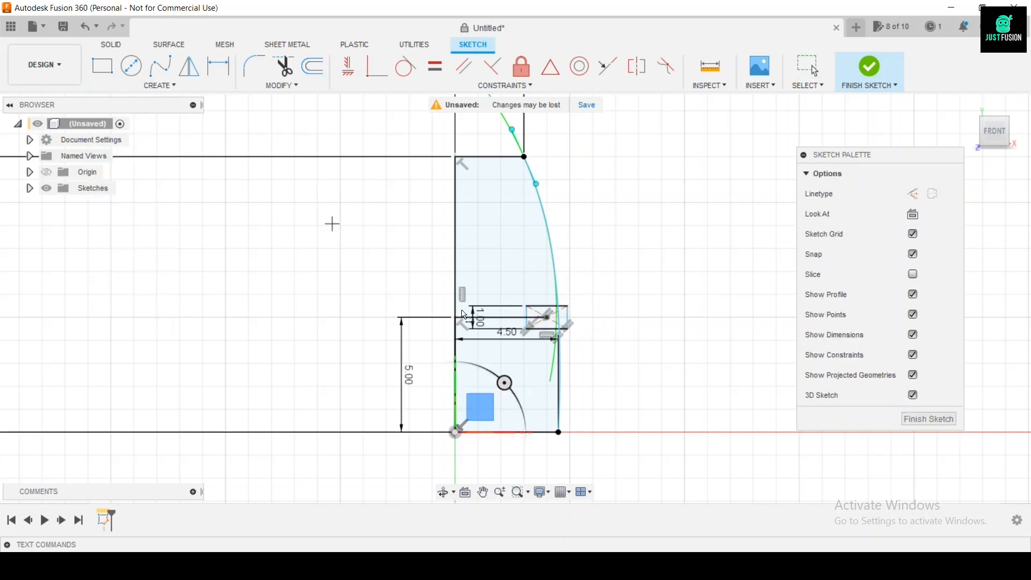
pyautogui.click(526, 447)
pyautogui.click(456, 433)
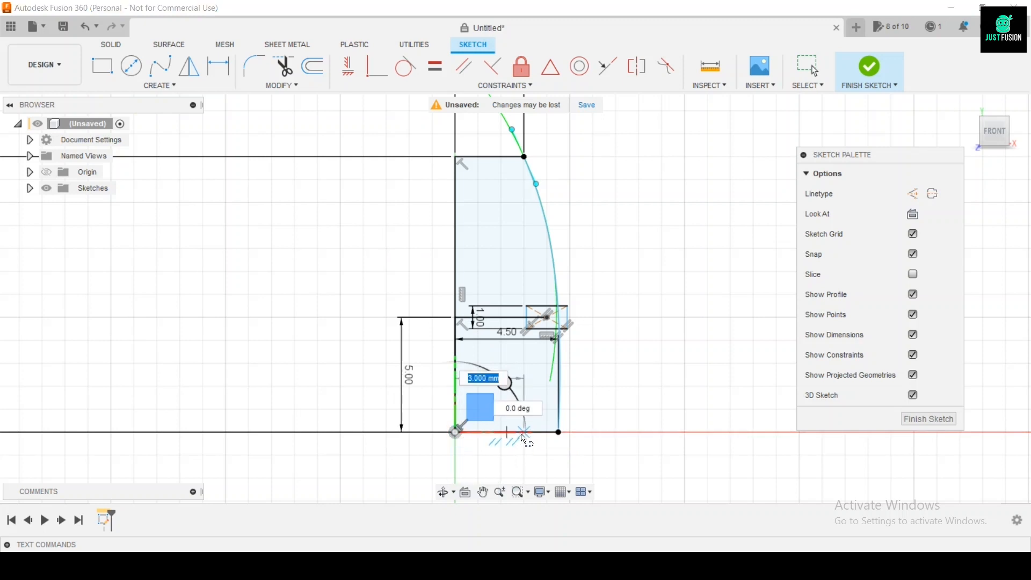
pyautogui.click(525, 433)
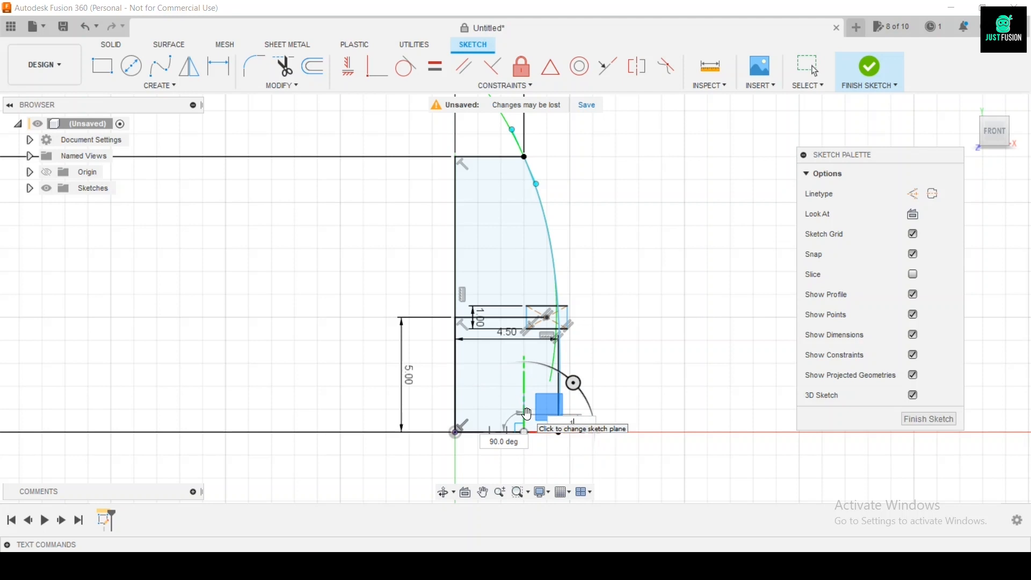
pyautogui.press('Escape')
pyautogui.scroll(1, 528, 417)
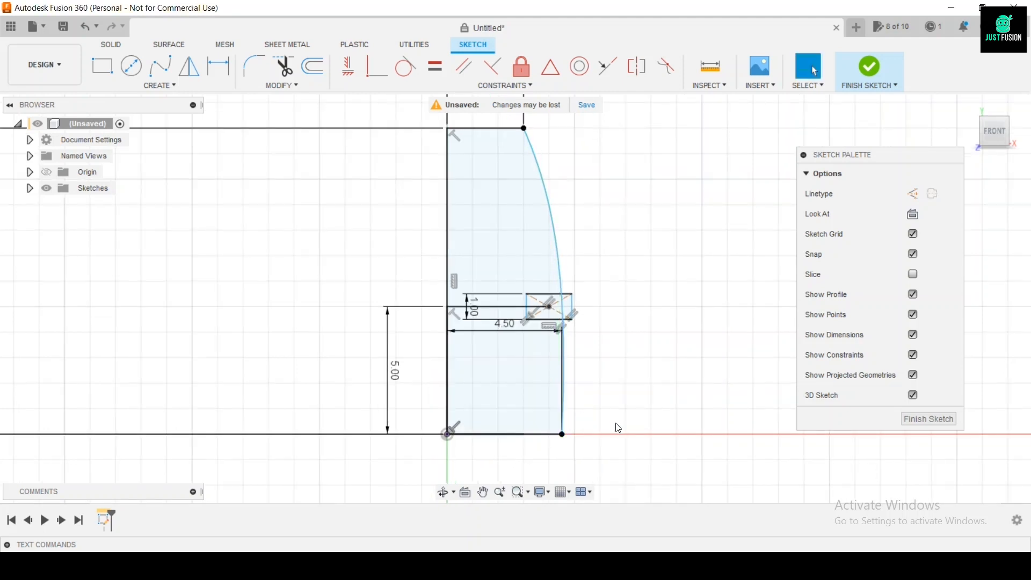
# Step: Sketch a stepped line from outside the curve inward to about 1 mm from the axis, down, outward, and about 0.74 mm down to the base
pyautogui.scroll(2, 619, 428)
pyautogui.click(152, 86)
pyautogui.click(137, 101)
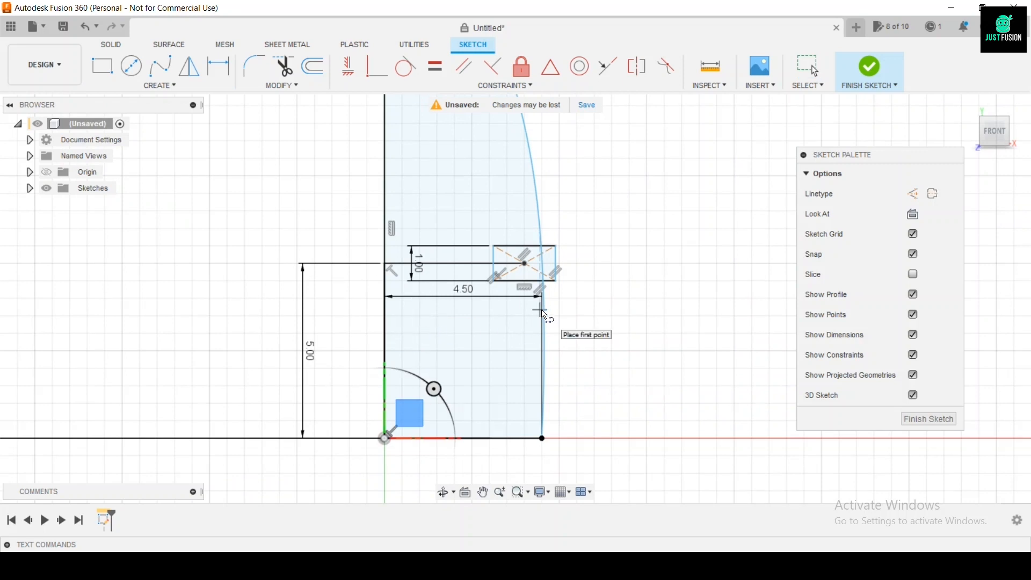
pyautogui.click(571, 315)
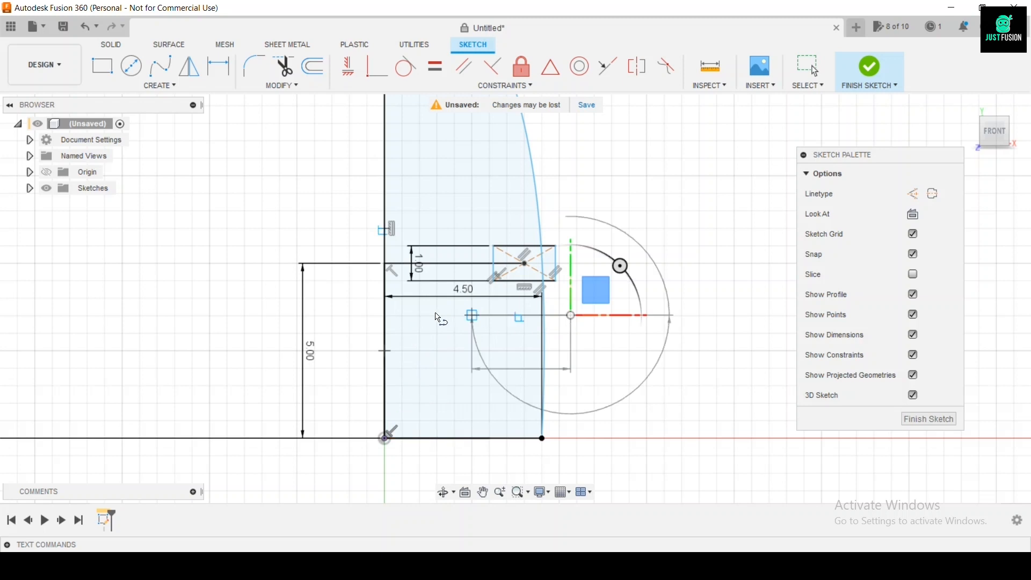
pyautogui.click(420, 315)
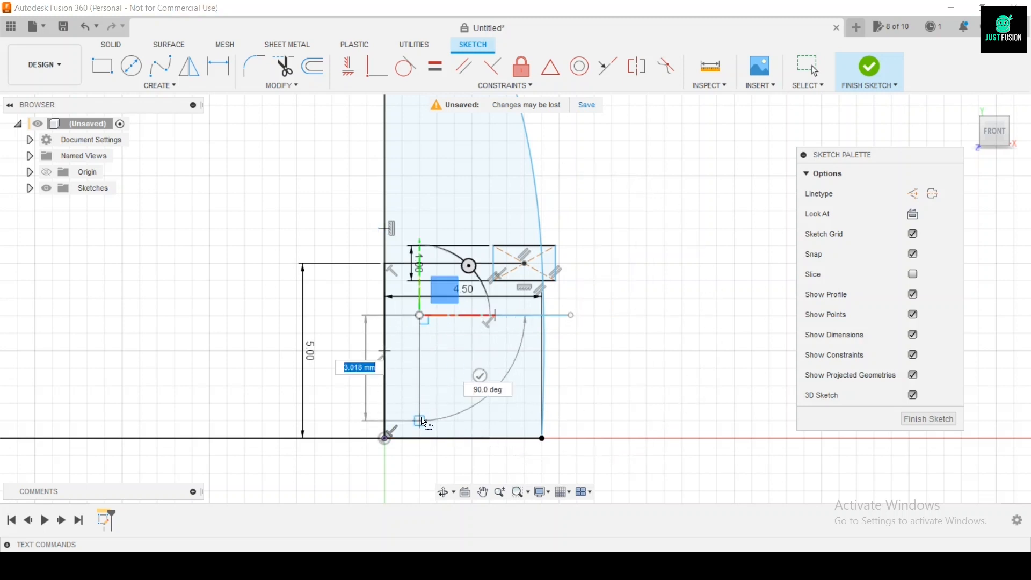
pyautogui.click(420, 412)
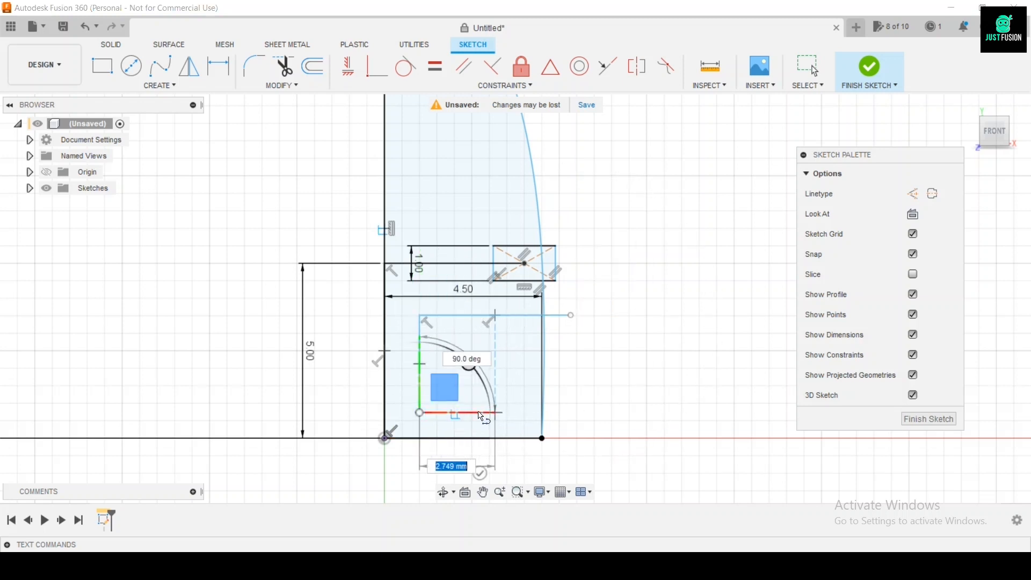
pyautogui.click(472, 413)
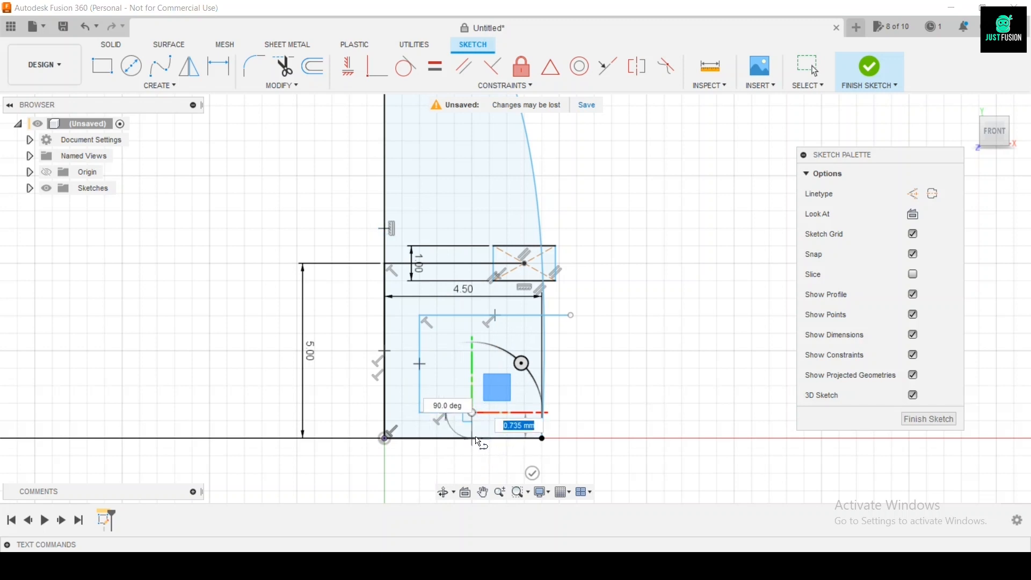
pyautogui.click(472, 438)
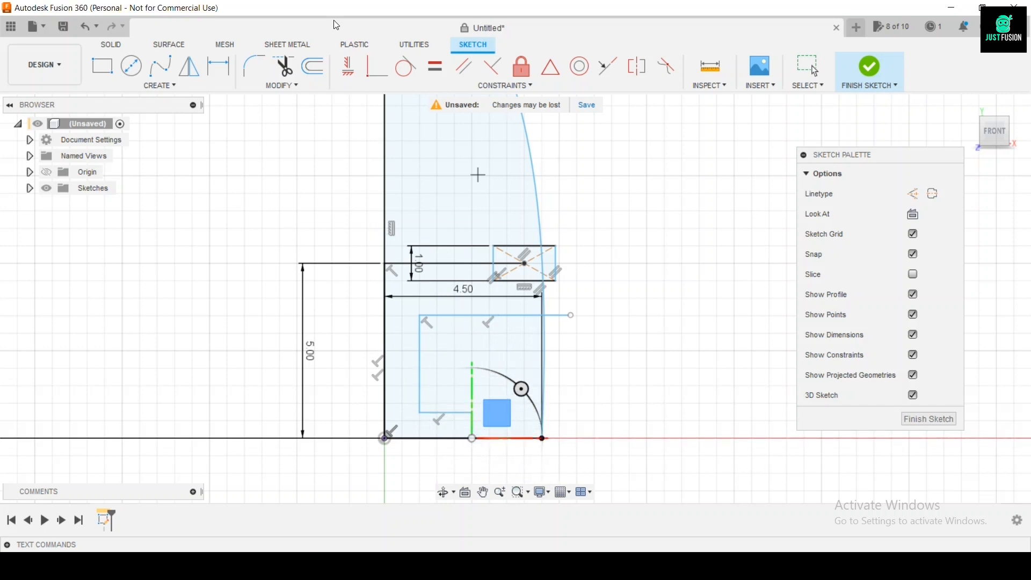
# Step: Trim the line overhanging the curve and the outer curve and base segments below the stepped line
pyautogui.click(281, 73)
pyautogui.click(559, 315)
pyautogui.click(533, 418)
pyautogui.click(529, 443)
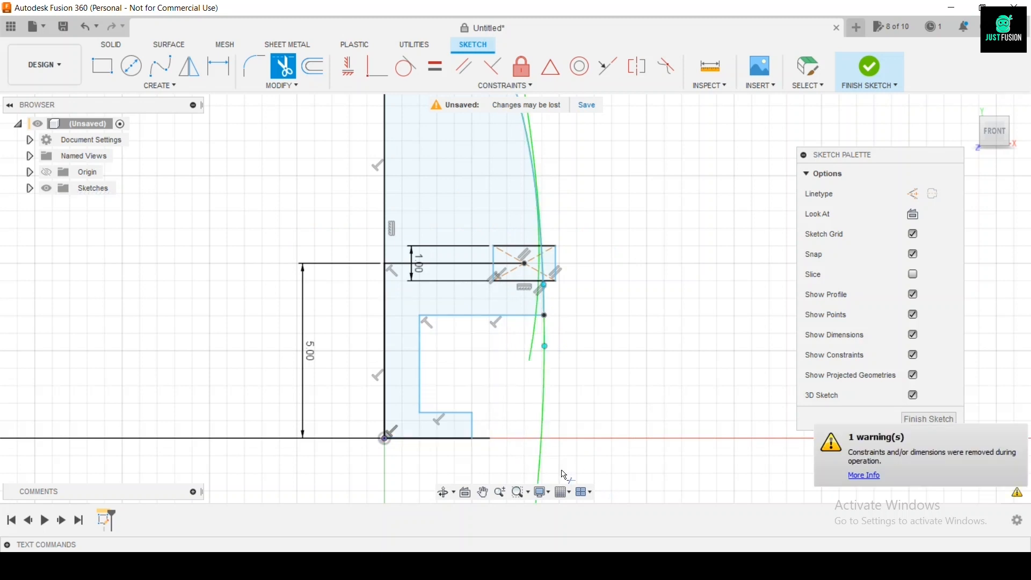
# Step: Dimension the distance between the axis edge and the step's vertical line as 1.5 mm
pyautogui.press('d')
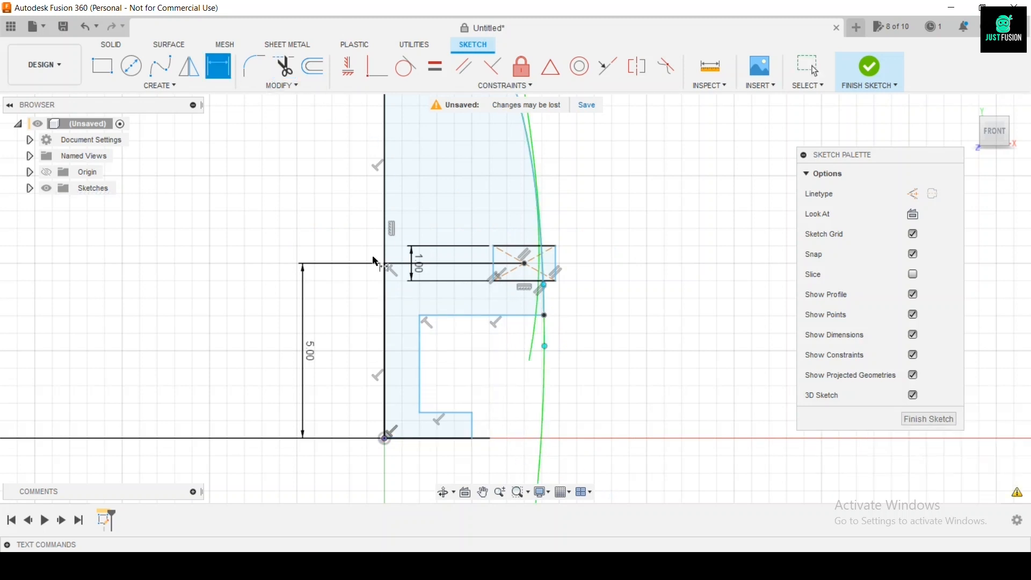
pyautogui.click(386, 349)
pyautogui.click(420, 362)
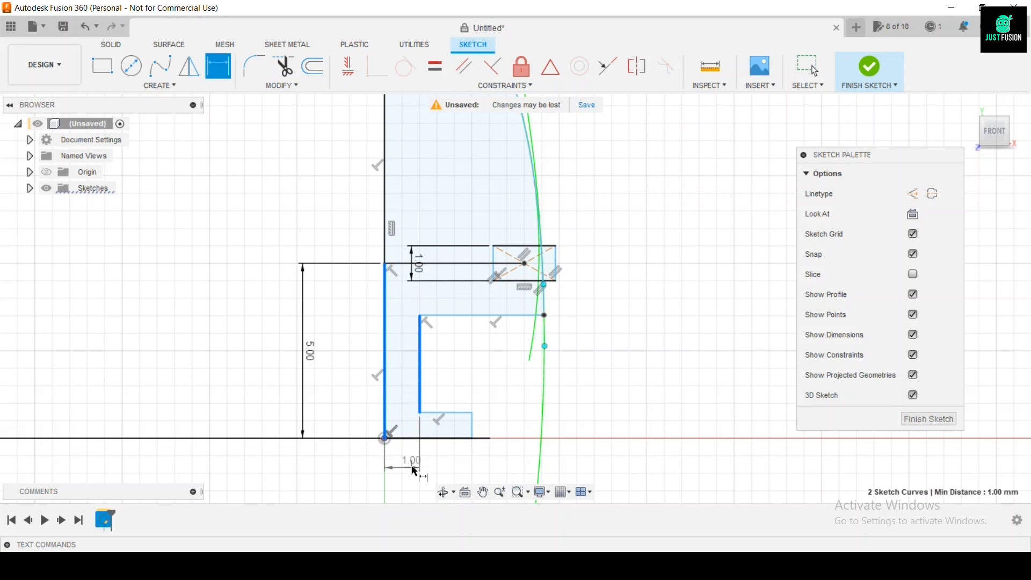
pyautogui.click(416, 471)
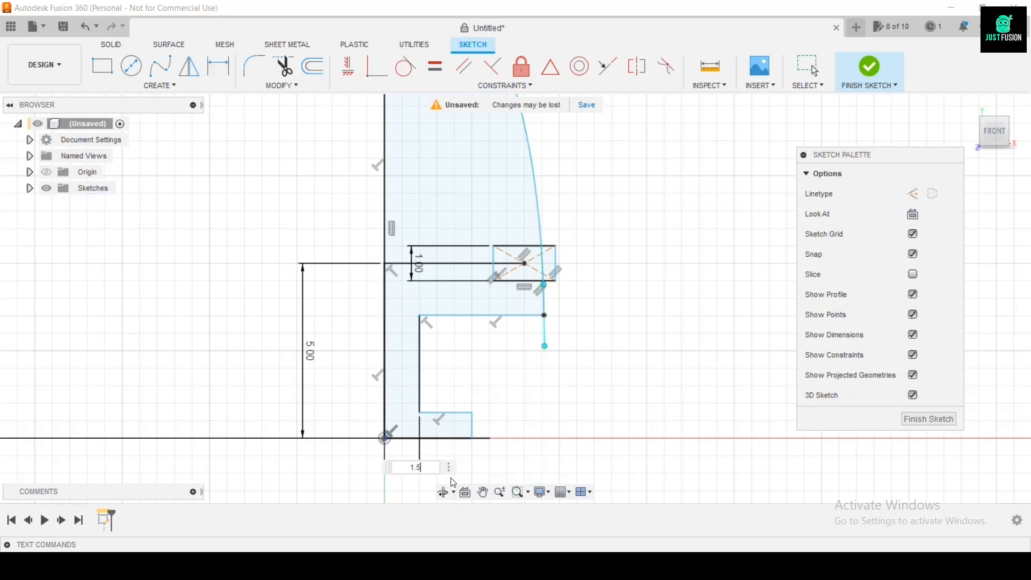
pyautogui.press('Return')
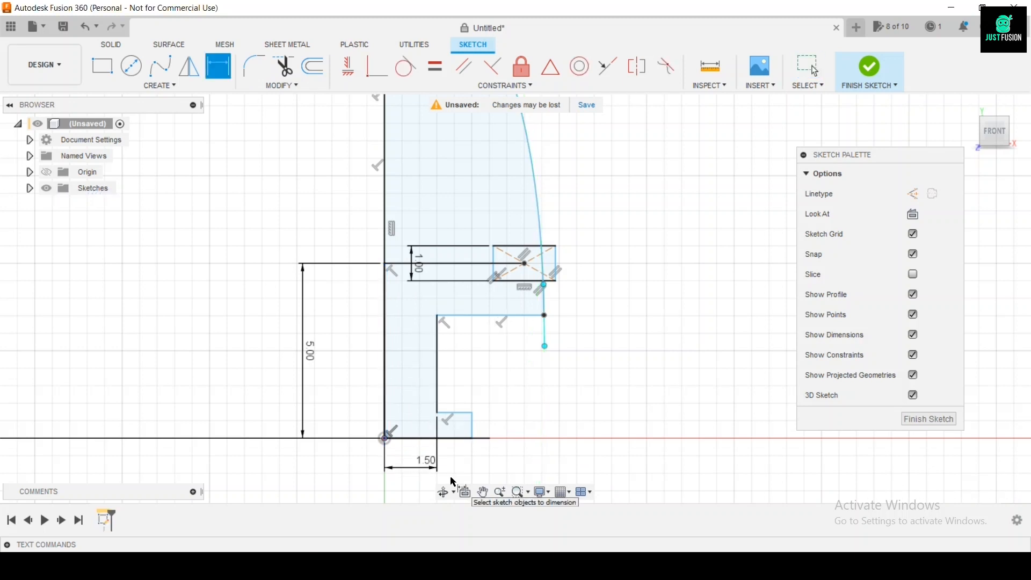
# Step: Trim the curve inside the small rectangle and the rectangle's parts outside the curve to form an open groove, and finish the sketch
pyautogui.scroll(5, 591, 393)
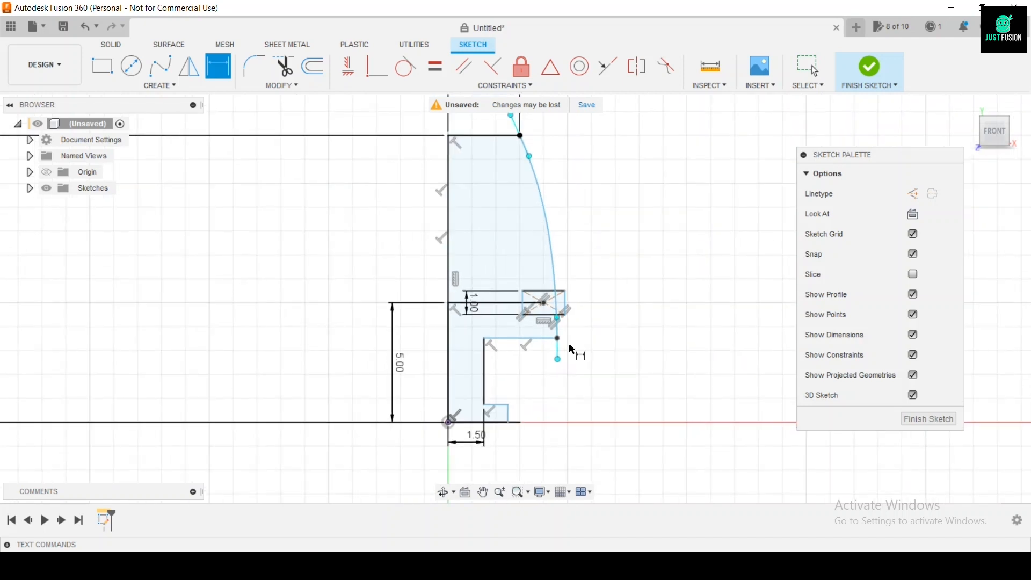
pyautogui.press('t')
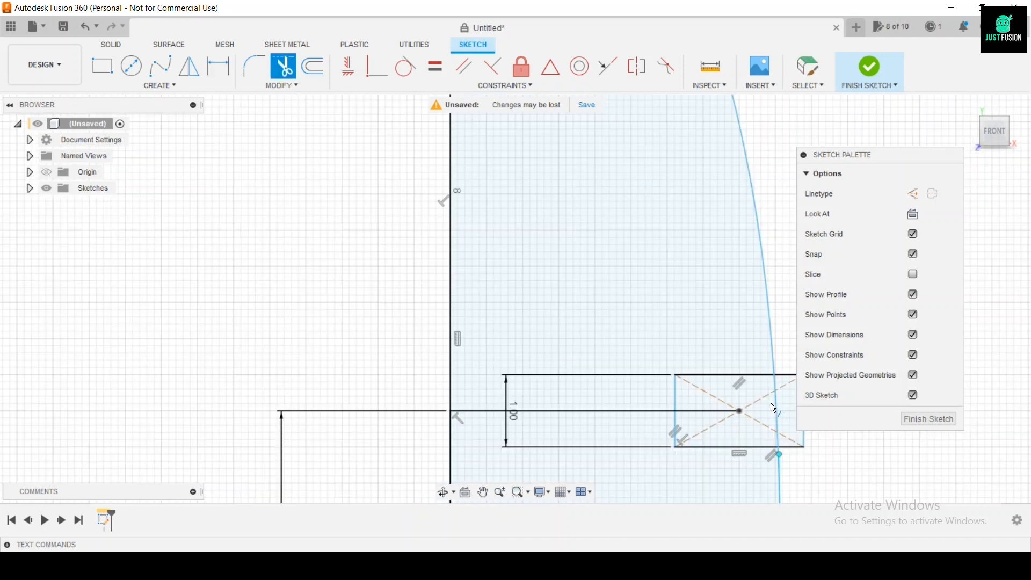
pyautogui.click(774, 409)
pyautogui.scroll(-2, 387, 333)
pyautogui.click(671, 391)
pyautogui.click(666, 359)
pyautogui.click(660, 365)
pyautogui.click(646, 394)
pyautogui.scroll(2, 667, 402)
pyautogui.scroll(5, 671, 407)
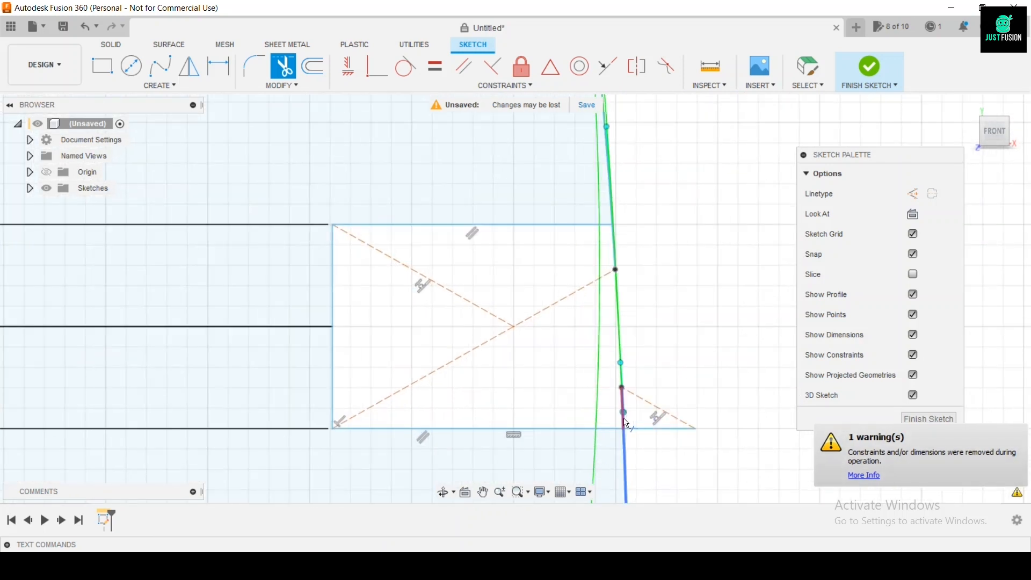
pyautogui.scroll(-2, 617, 271)
pyautogui.scroll(-2, 344, 292)
pyautogui.scroll(-4, 688, 284)
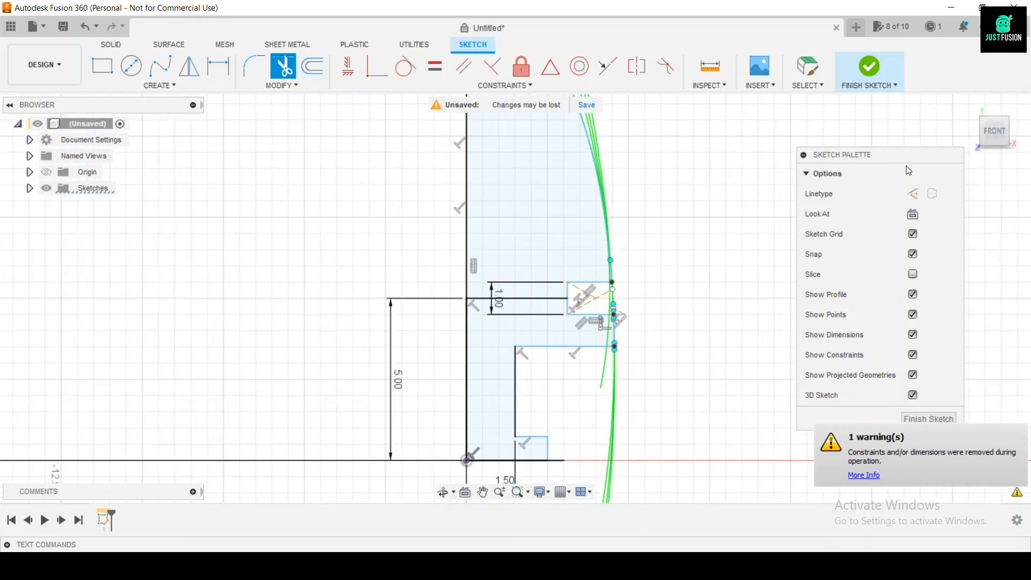
pyautogui.click(948, 418)
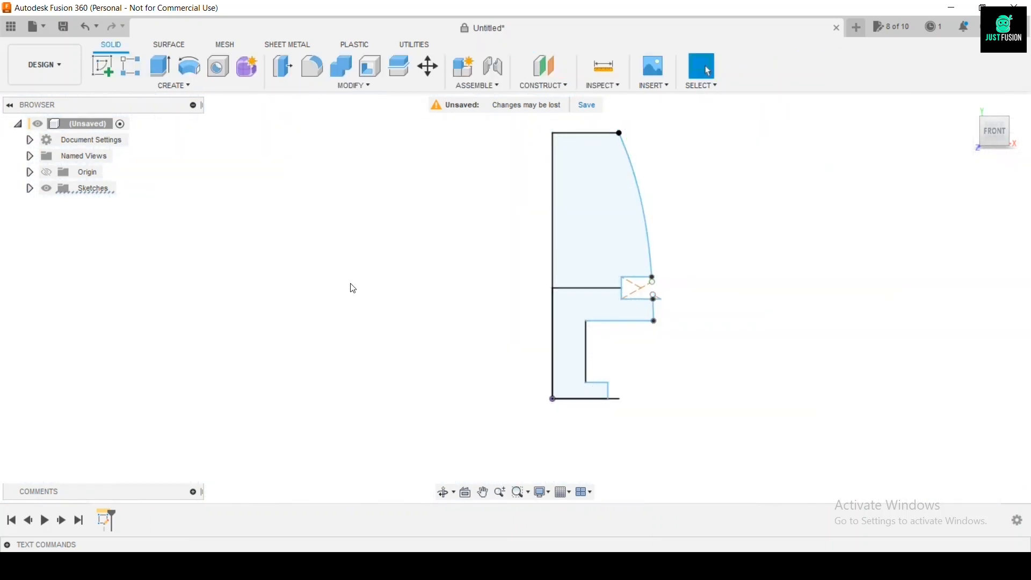
# Step: Revolve the upper and lower profiles around the vertical axis edge as a new body
pyautogui.click(191, 66)
pyautogui.click(596, 215)
pyautogui.click(623, 311)
pyautogui.click(931, 214)
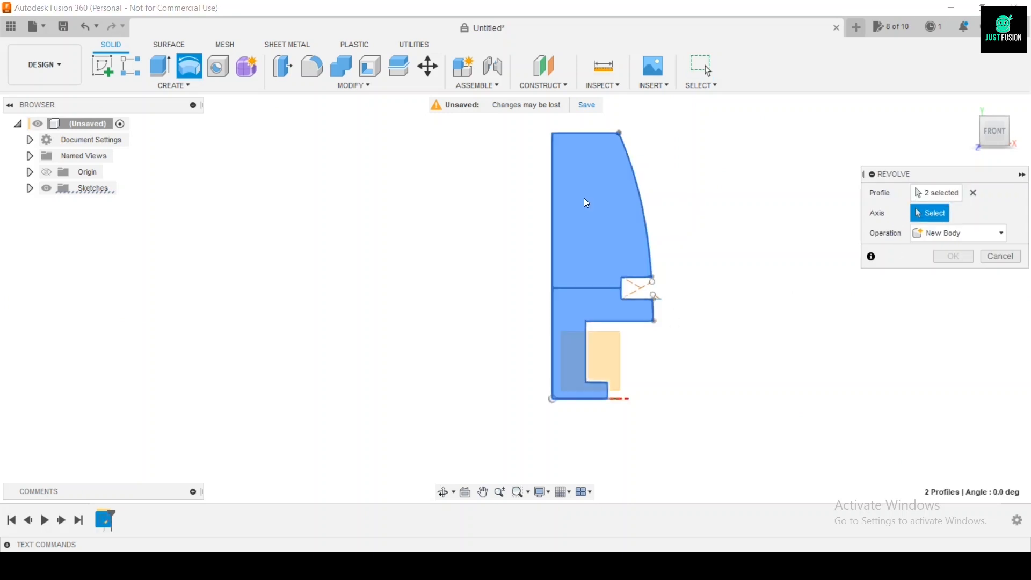
pyautogui.click(551, 201)
pyautogui.click(953, 317)
# Step: Fillet the flange's upper and lower outer edges and the bullet section's lower outer edge with a 0.1 mm radius
pyautogui.scroll(3, 667, 267)
pyautogui.scroll(-3, 666, 269)
pyautogui.scroll(4, 447, 376)
pyautogui.moveTo(985, 136); pyautogui.dragTo(986, 142)
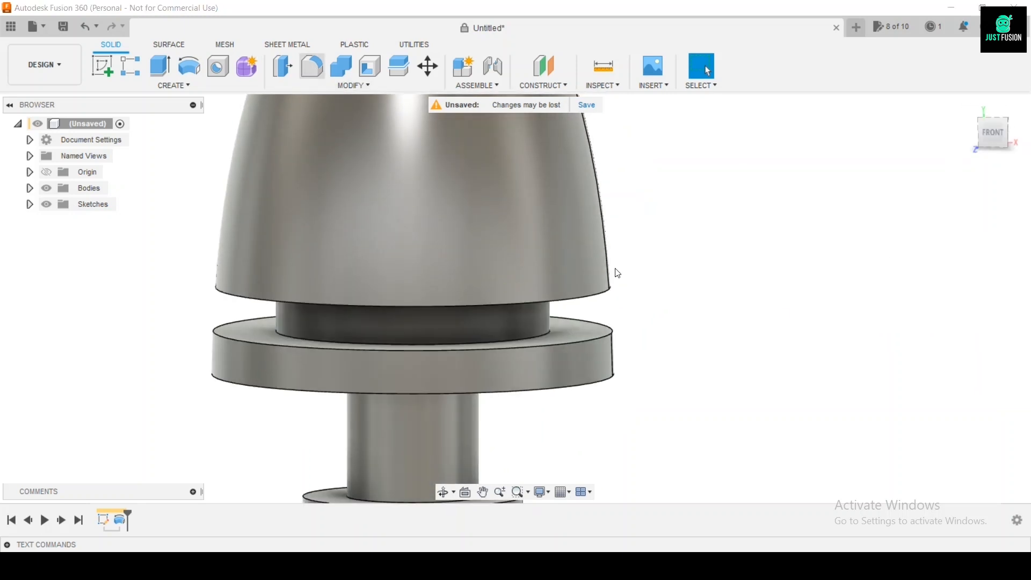
pyautogui.press('f')
pyautogui.click(603, 334)
pyautogui.click(604, 356)
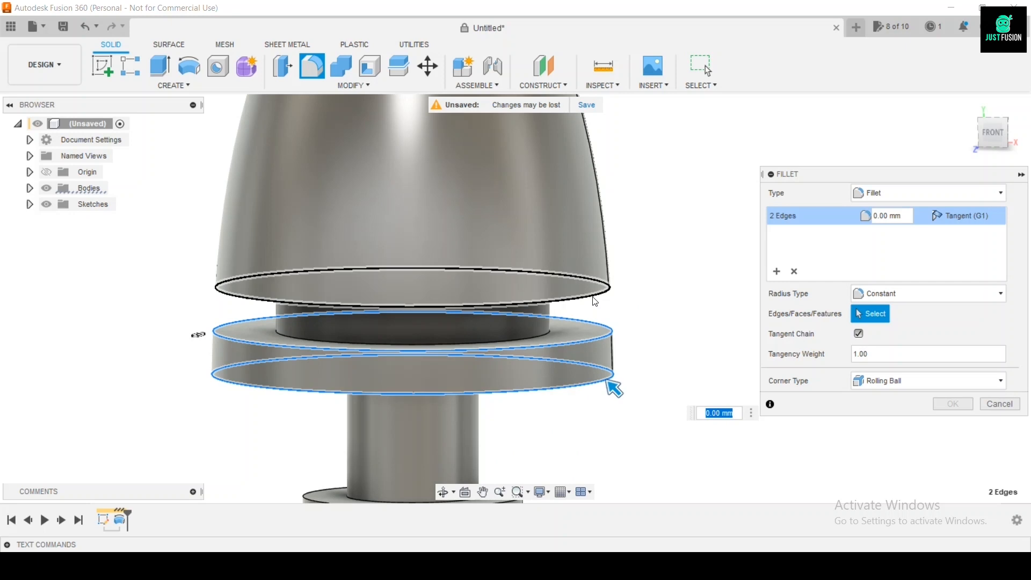
pyautogui.write('1')
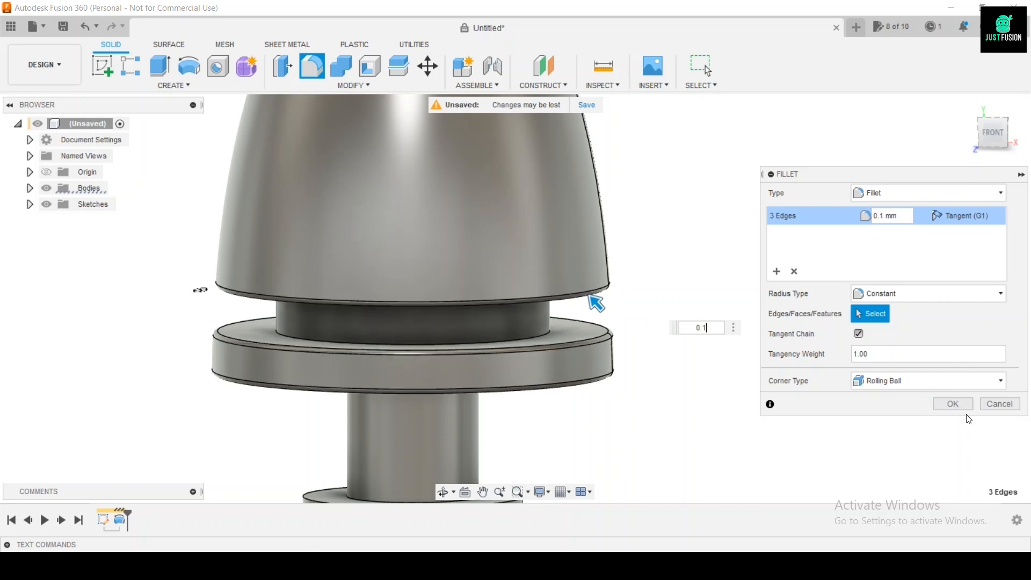
pyautogui.click(954, 404)
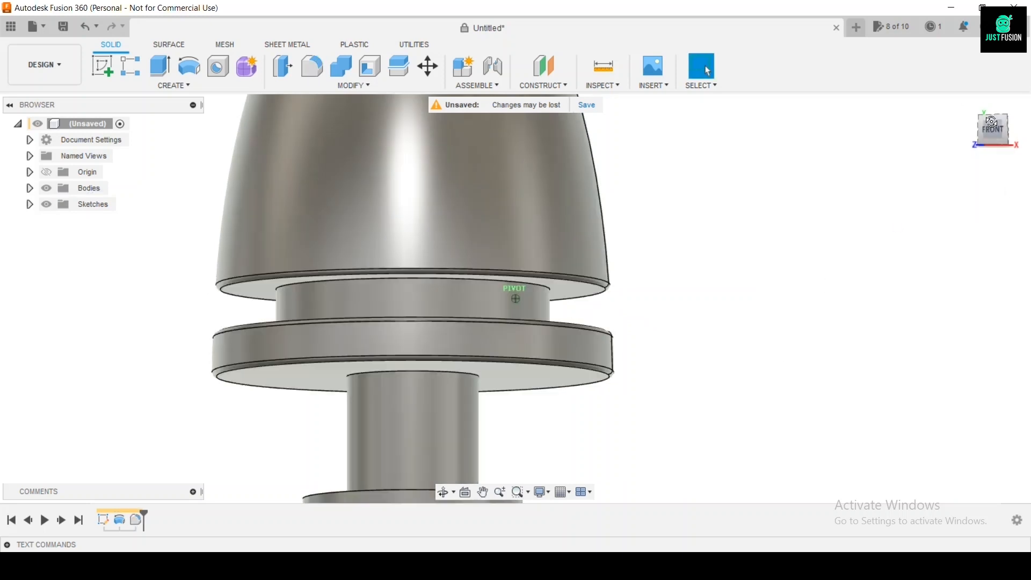
# Step: Fillet the groove's upper inner edge, where its core meets the bullet section's underside, with a 0.1 mm radius
pyautogui.press('f')
pyautogui.click(548, 290)
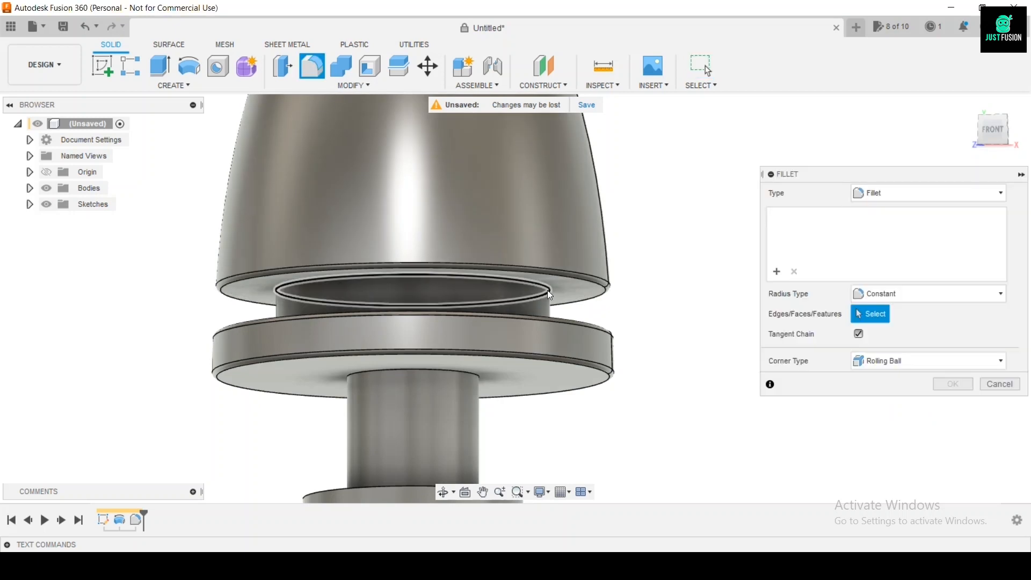
pyautogui.write('0.1')
pyautogui.press('Return')
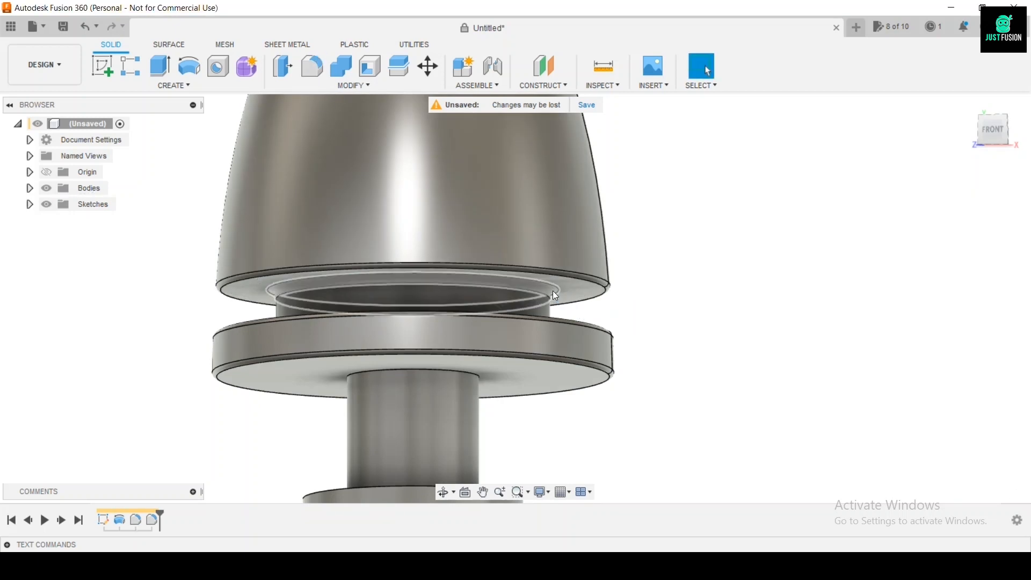
# Step: Fillet the groove's lower inner edge, where its core meets the flange's upper face, with a 0.2 mm radius
pyautogui.moveTo(994, 128); pyautogui.dragTo(983, 156)
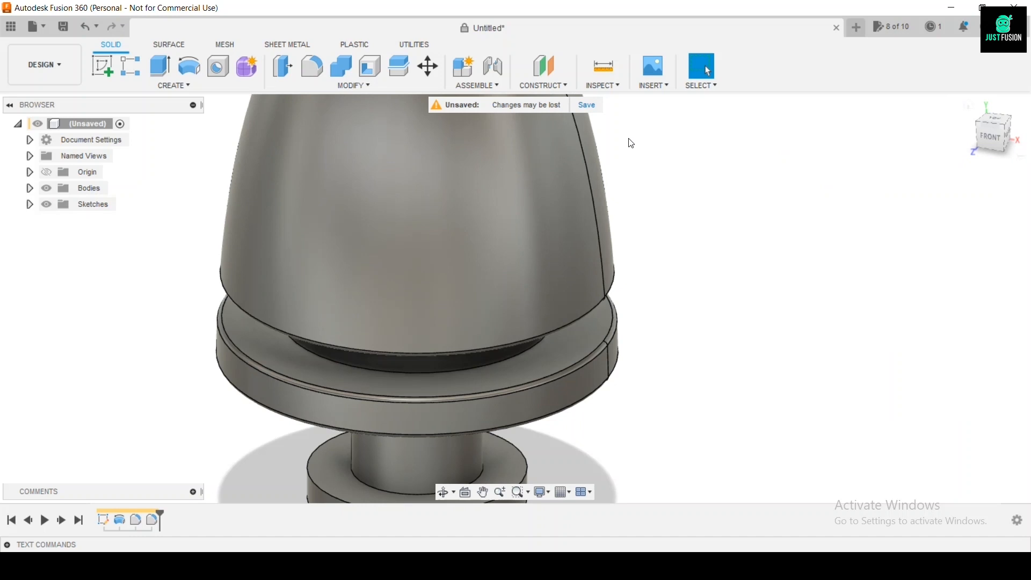
pyautogui.click(310, 65)
pyautogui.click(448, 366)
pyautogui.write('0')
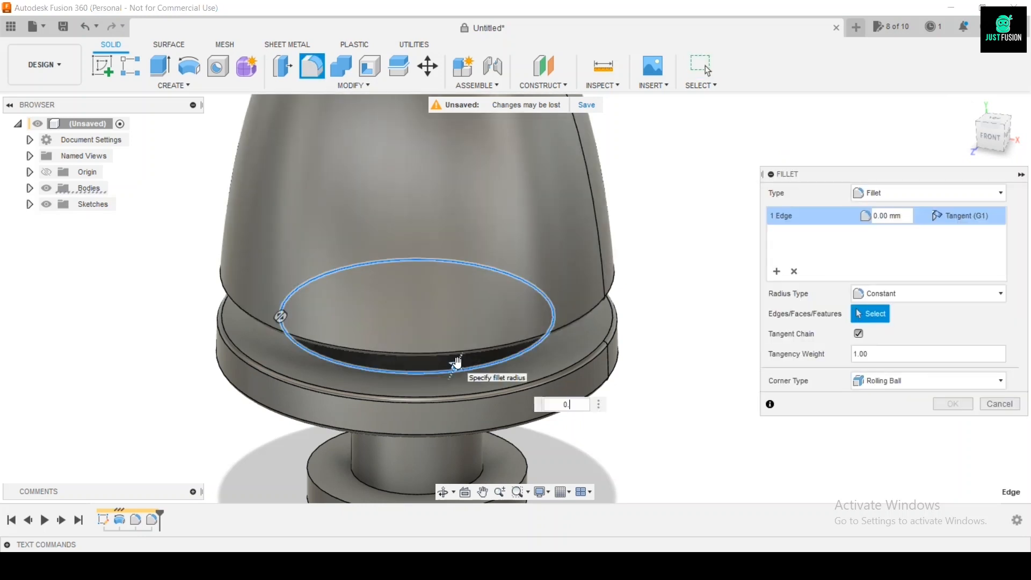
pyautogui.write('.2')
pyautogui.press('Return')
# Step: Fillet the upper and lower outer edges of the small disc at the stem's end with a 0.2 mm radius
pyautogui.scroll(-2, 658, 259)
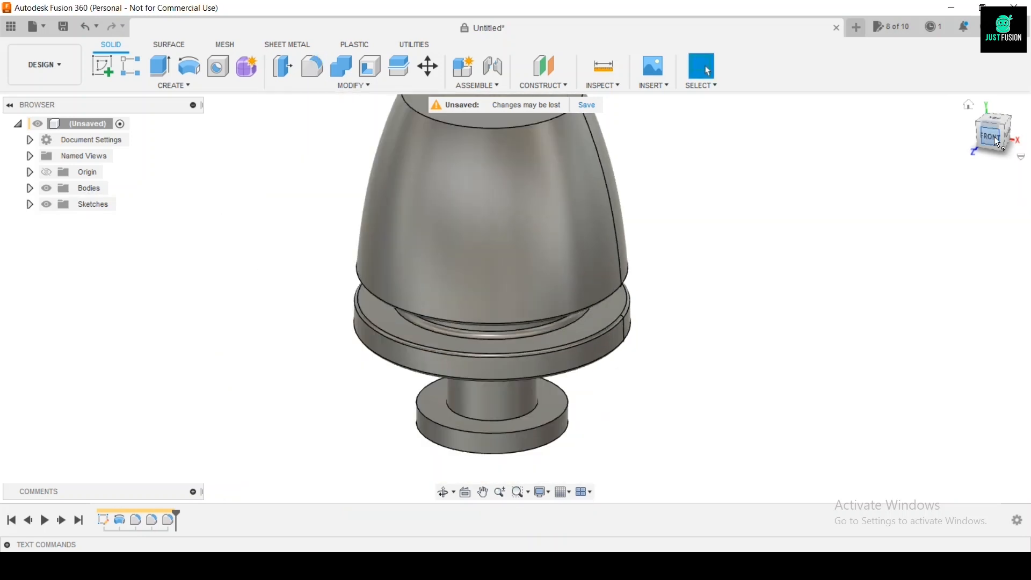
pyautogui.moveTo(982, 142); pyautogui.dragTo(982, 123)
pyautogui.scroll(-3, 567, 247)
pyautogui.scroll(5, 556, 360)
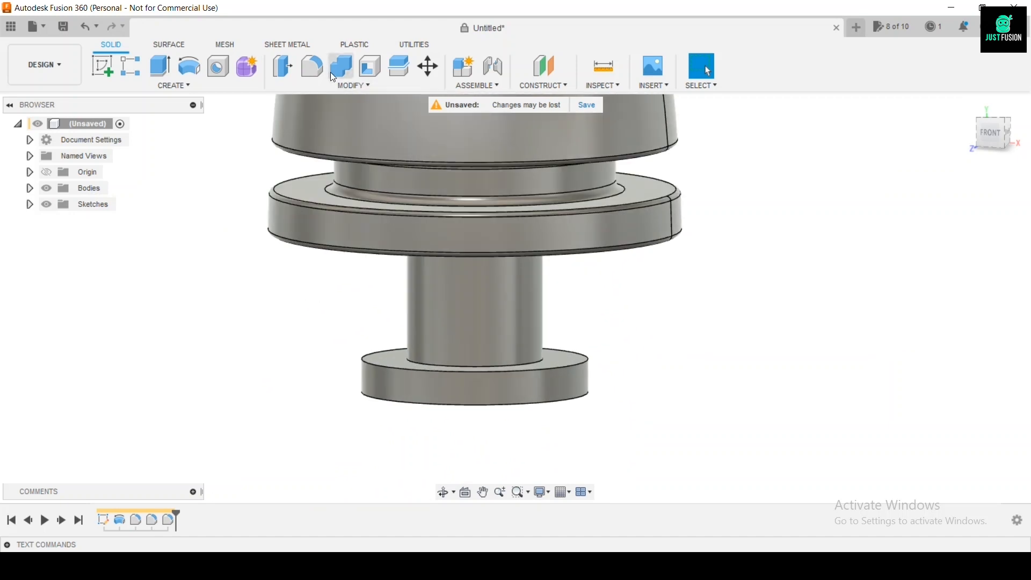
pyautogui.click(314, 68)
pyautogui.click(472, 371)
pyautogui.click(591, 390)
pyautogui.write('0.2')
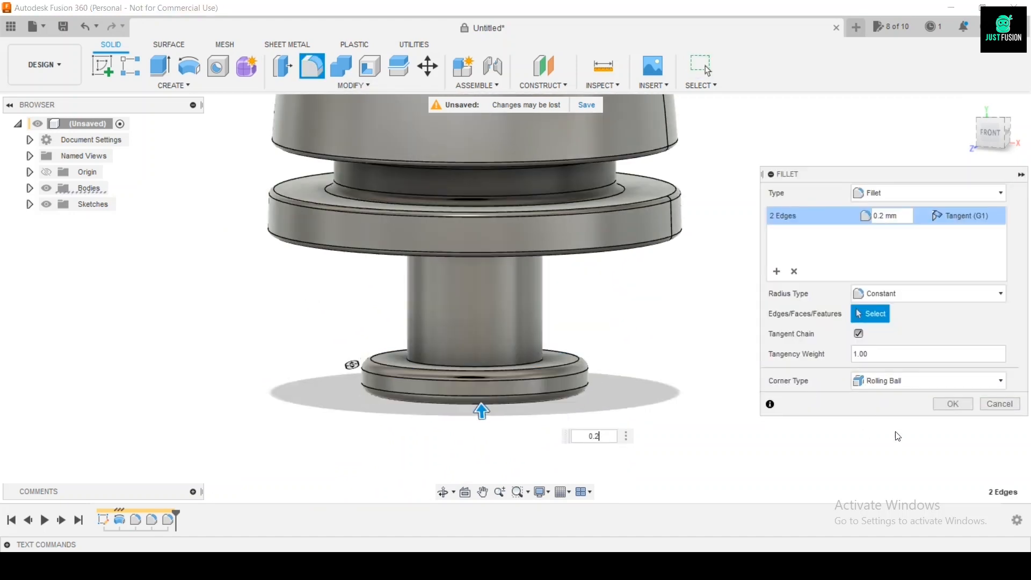
pyautogui.click(953, 403)
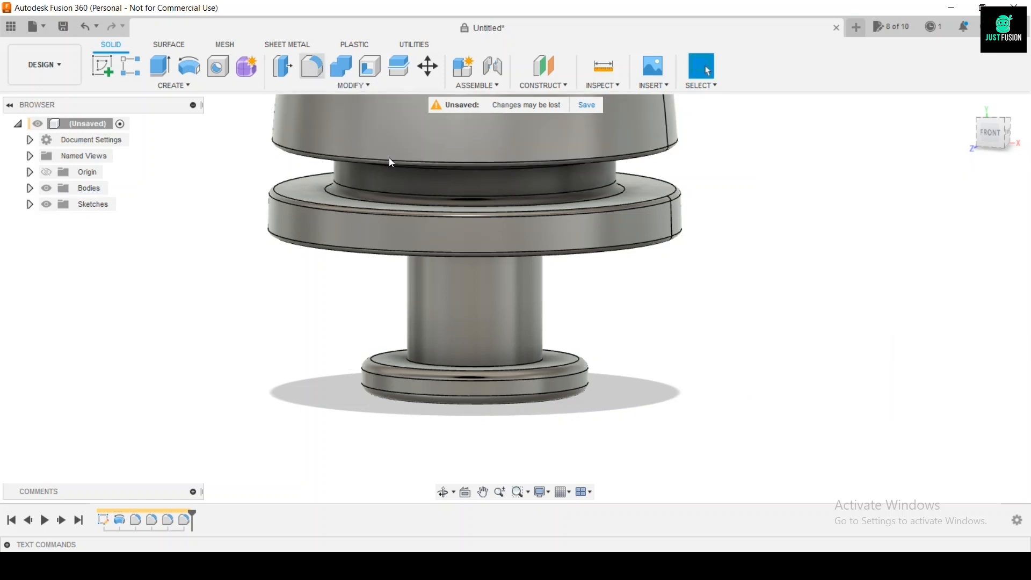
# Step: Fillet both ends of the stem, where it meets the small disc and the flange's underside, with a 0.2 mm radius
pyautogui.click(317, 69)
pyautogui.click(538, 361)
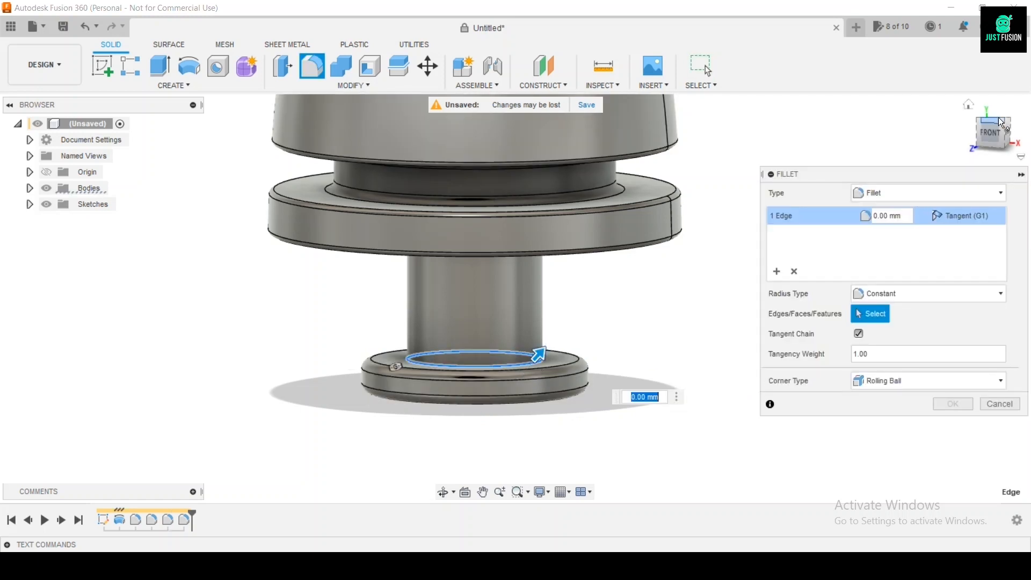
pyautogui.moveTo(997, 117); pyautogui.dragTo(996, 102)
pyautogui.click(524, 246)
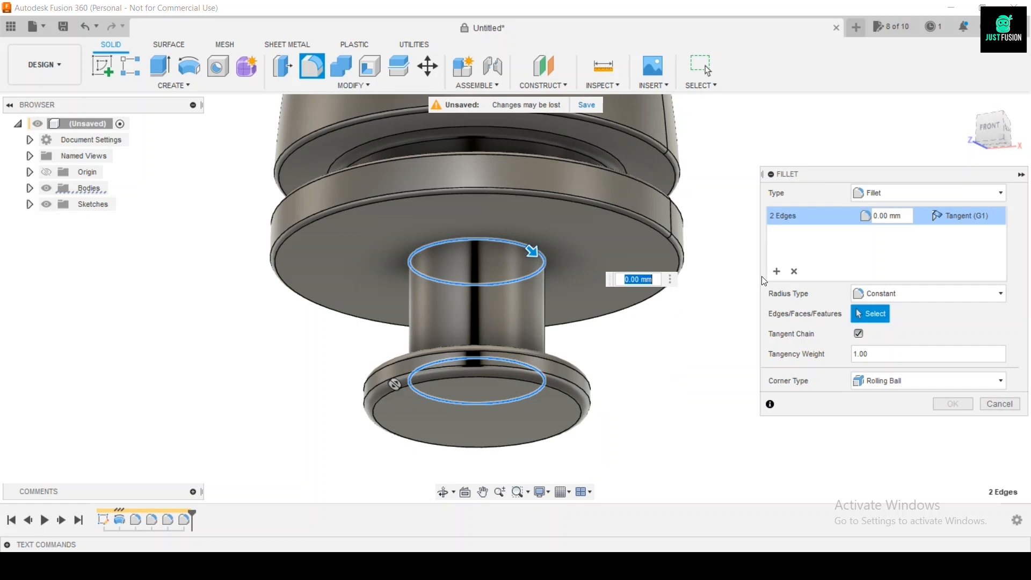
pyautogui.write('0.2')
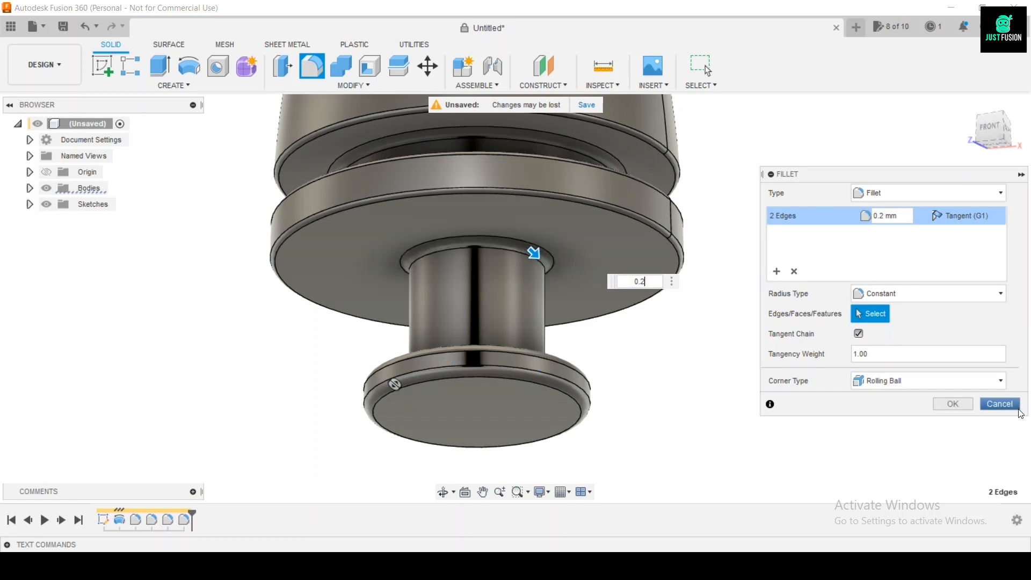
pyautogui.click(960, 409)
# Step: Fillet the outer edge of the bullet section's flat top face with a 0.2 mm radius
pyautogui.scroll(-4, 723, 431)
pyautogui.moveTo(992, 136); pyautogui.dragTo(1005, 157)
pyautogui.scroll(3, 736, 137)
pyautogui.click(310, 64)
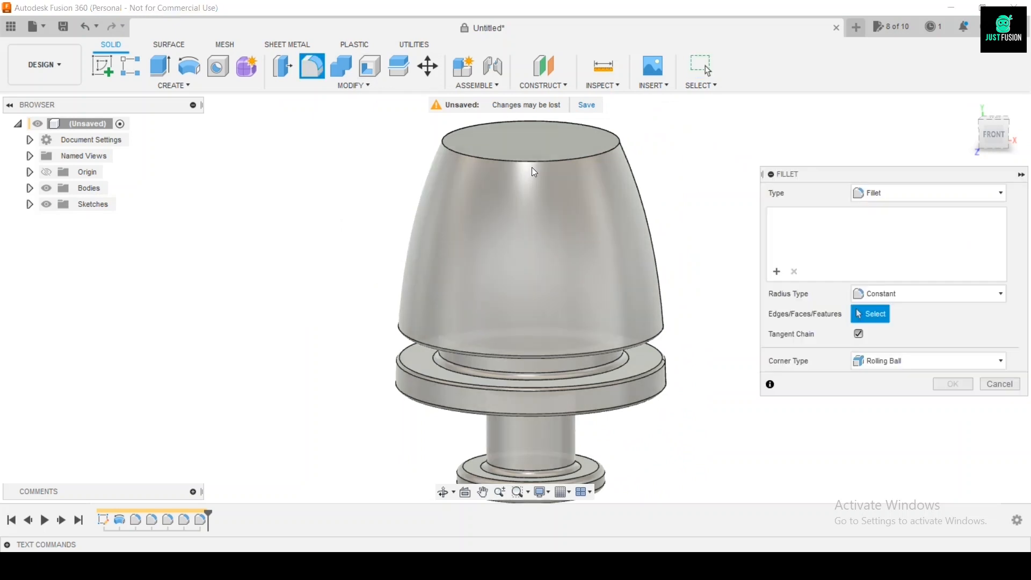
pyautogui.click(539, 158)
pyautogui.write('0.2')
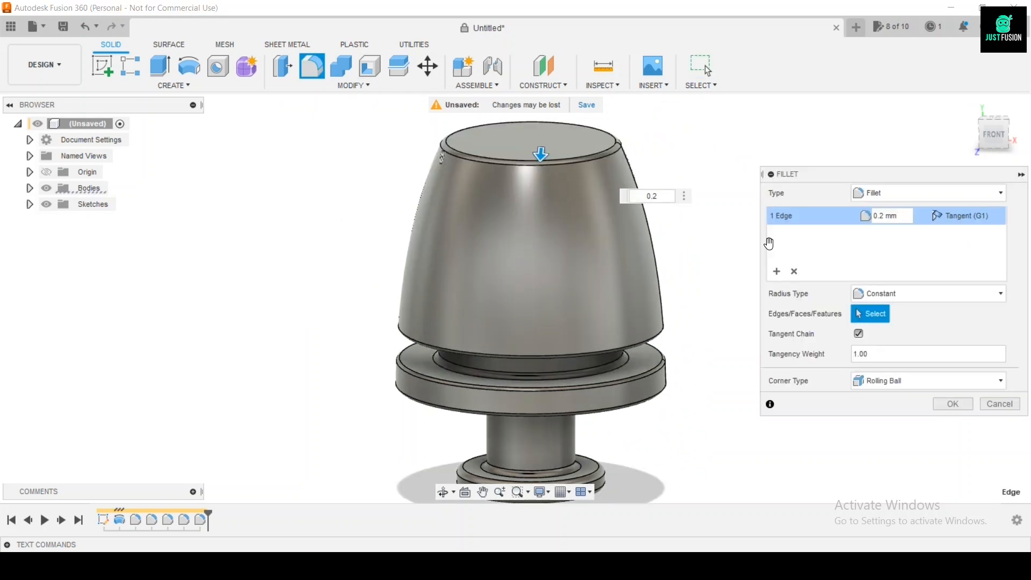
pyautogui.click(956, 404)
# Step: Sketch a 3.5 mm diameter circle centred on the origin on the flat top face and finish the sketch
pyautogui.moveTo(1005, 139); pyautogui.dragTo(999, 159)
pyautogui.click(549, 148)
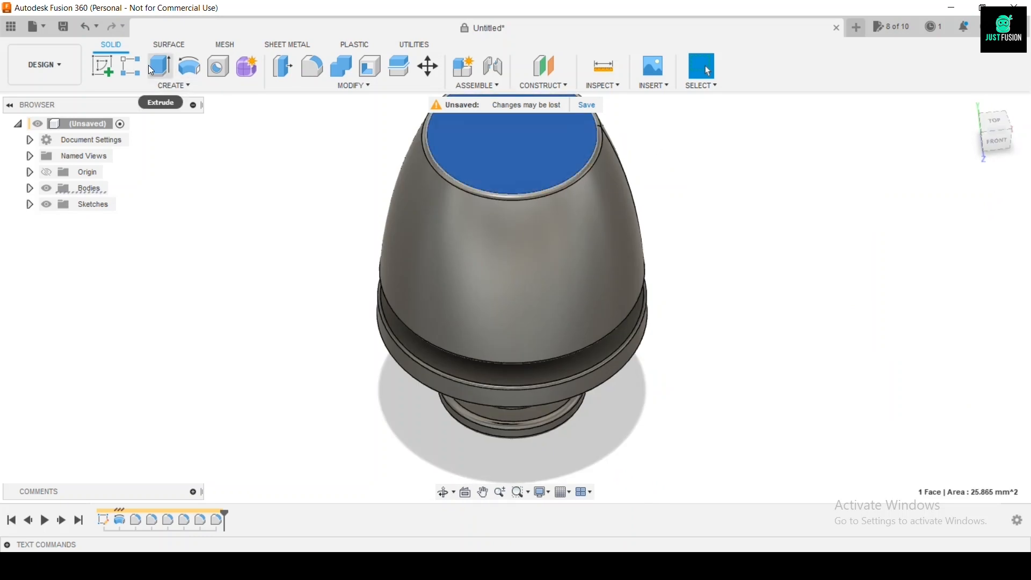
pyautogui.click(102, 65)
pyautogui.click(993, 123)
pyautogui.click(131, 65)
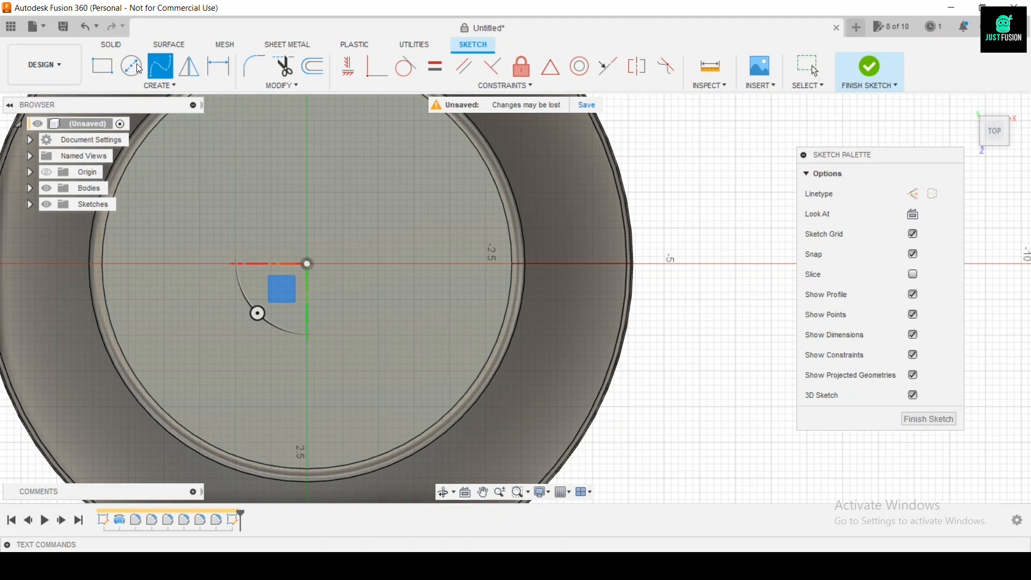
pyautogui.click(307, 263)
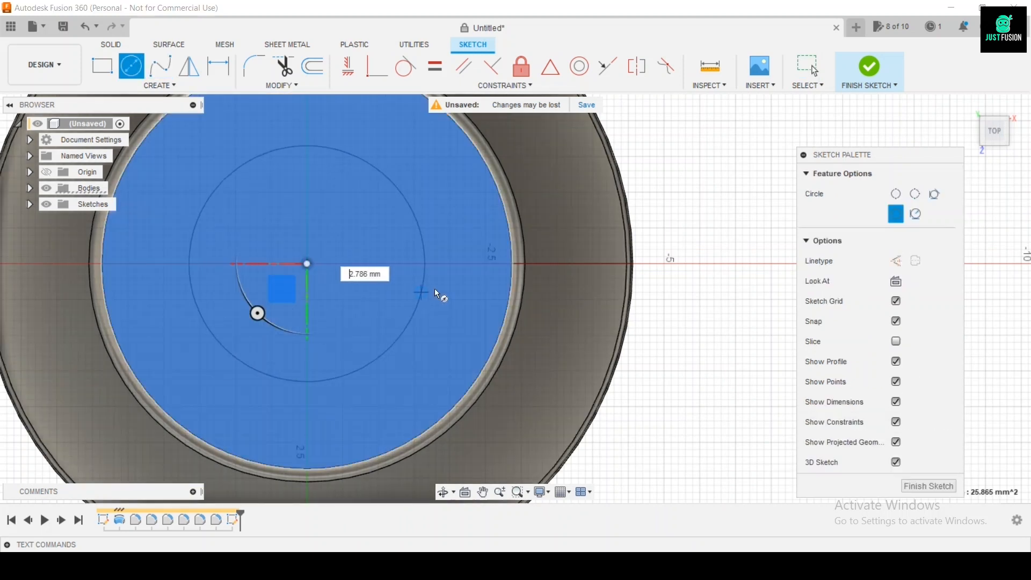
pyautogui.write('3.5')
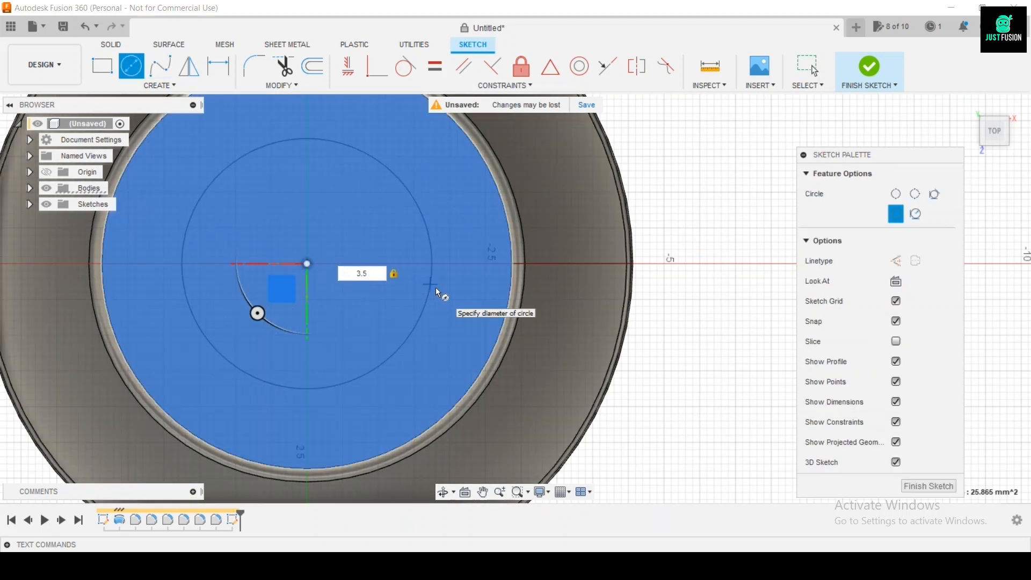
pyautogui.press('Return')
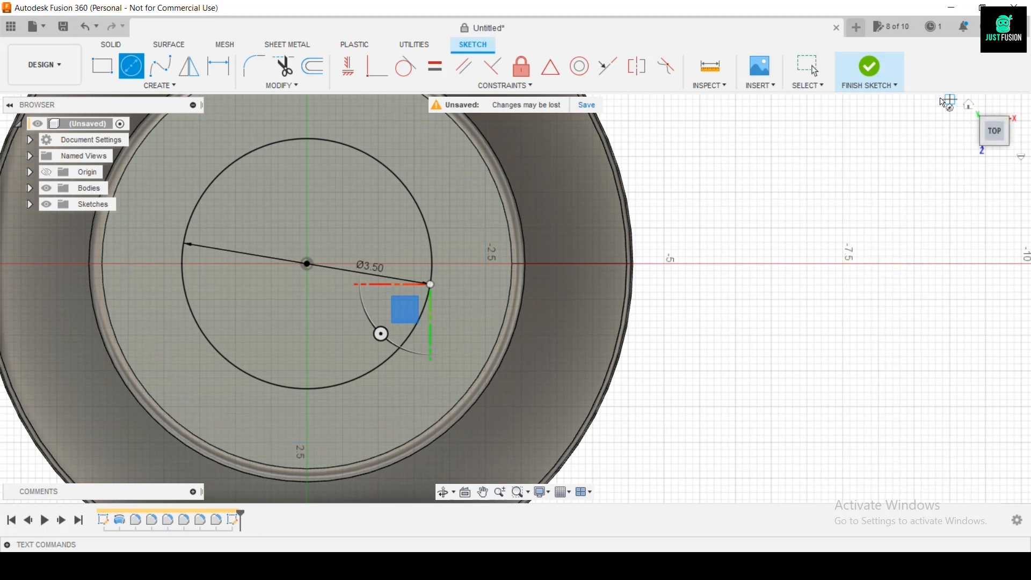
pyautogui.click(870, 68)
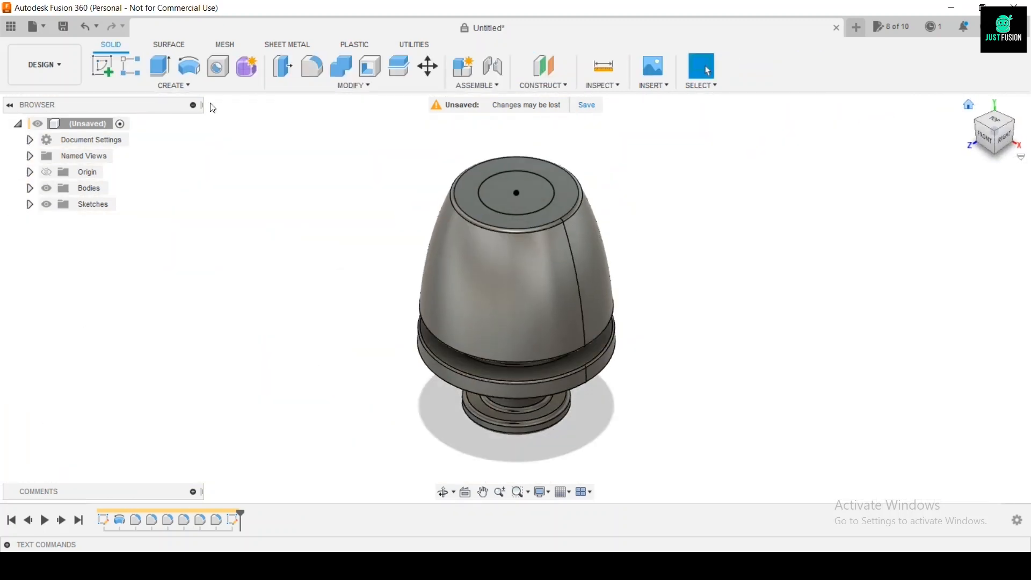
# Step: Extrude the 3.5 mm circle 1 mm down into the body as a cut to form a round recess
pyautogui.click(161, 69)
pyautogui.click(535, 199)
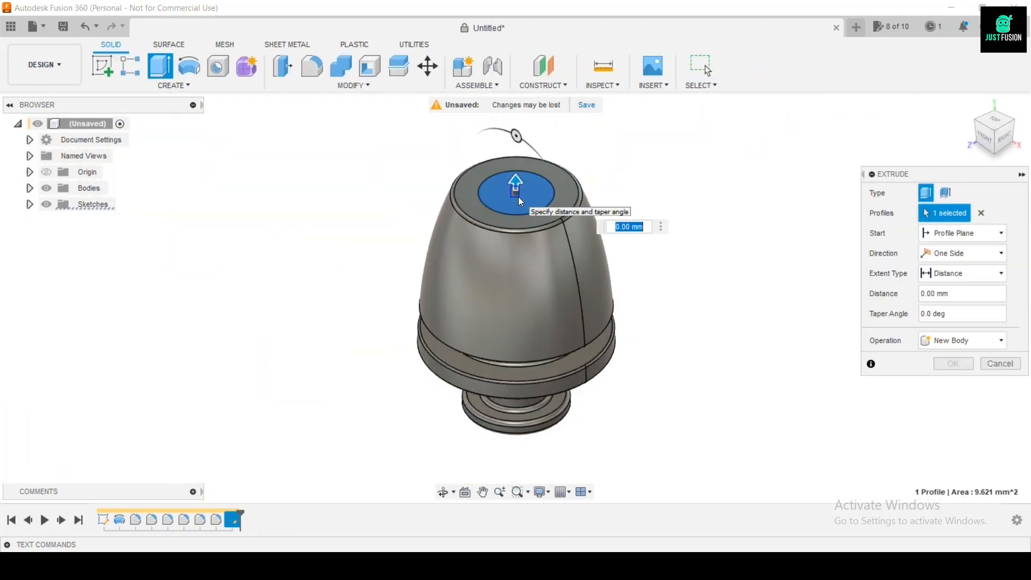
pyautogui.moveTo(516, 181); pyautogui.dragTo(522, 190)
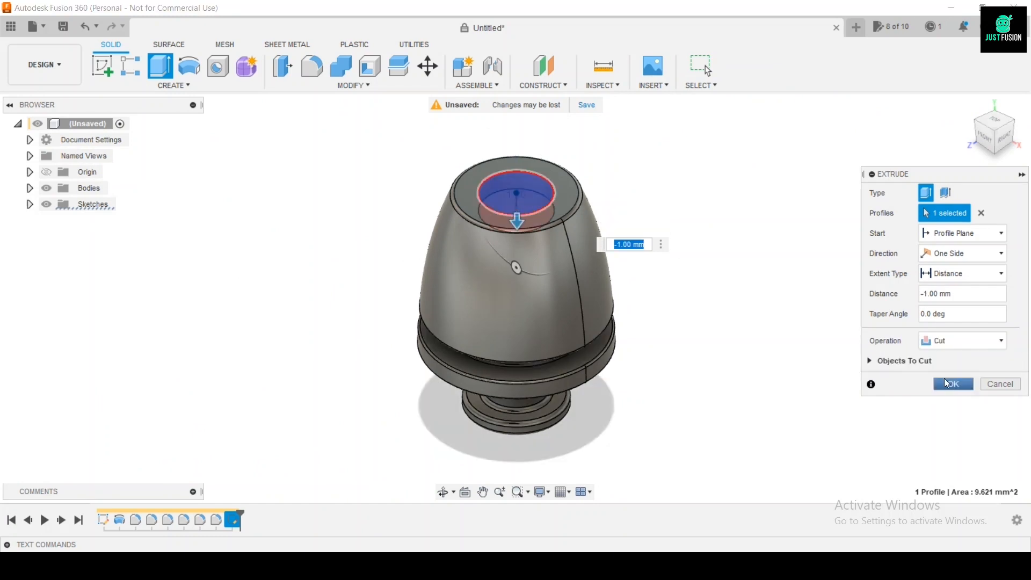
pyautogui.click(954, 385)
# Step: Sketch a 1.6 mm diameter circle centred on the recess floor and finish the sketch
pyautogui.scroll(5, 494, 193)
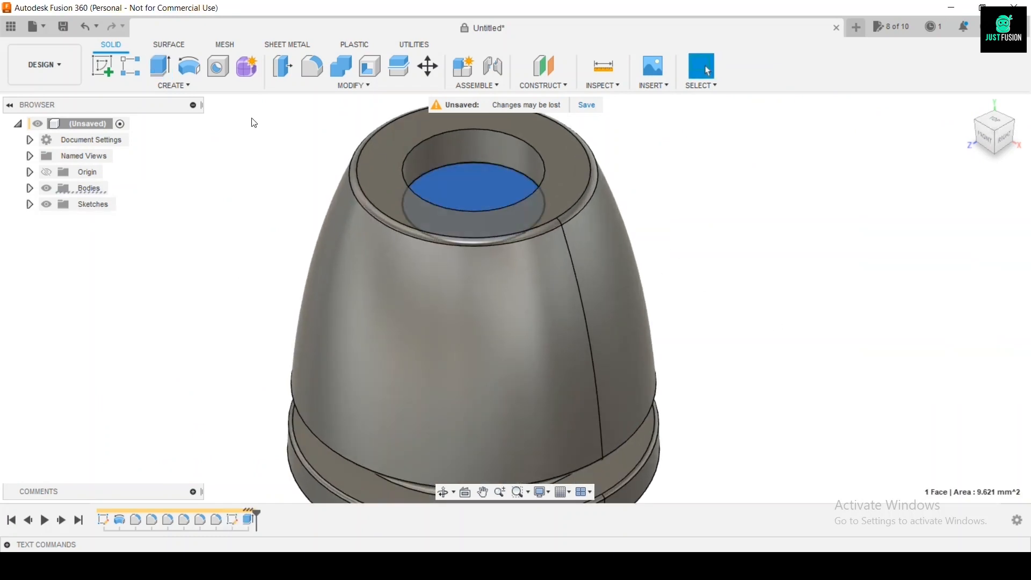
pyautogui.click(102, 66)
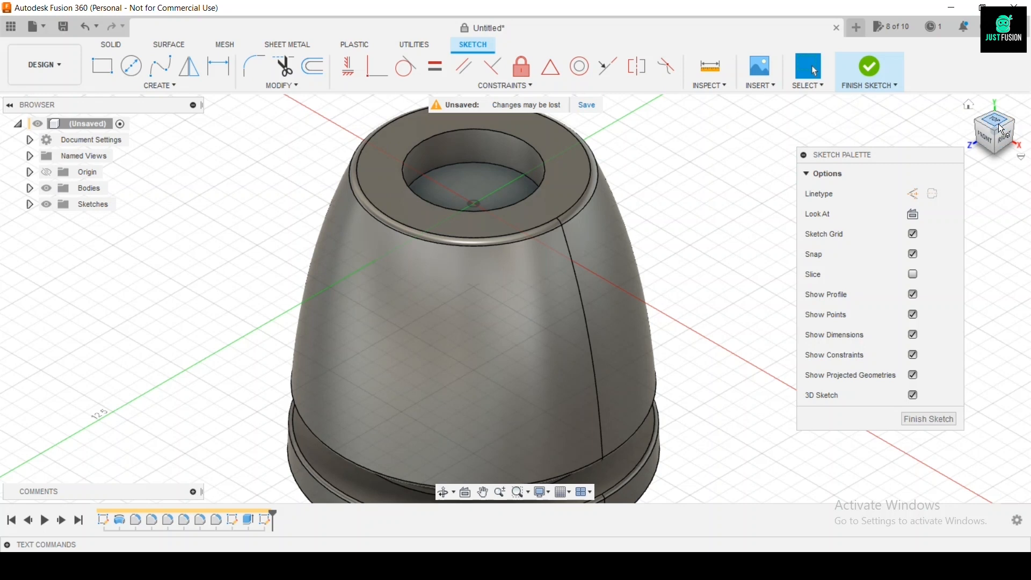
pyautogui.click(1003, 131)
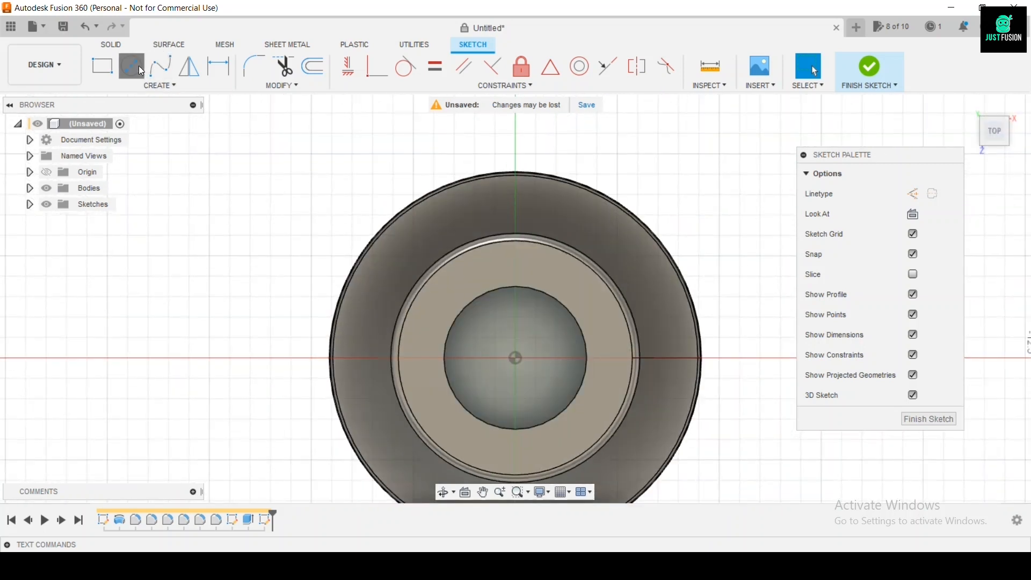
pyautogui.click(140, 70)
pyautogui.click(516, 362)
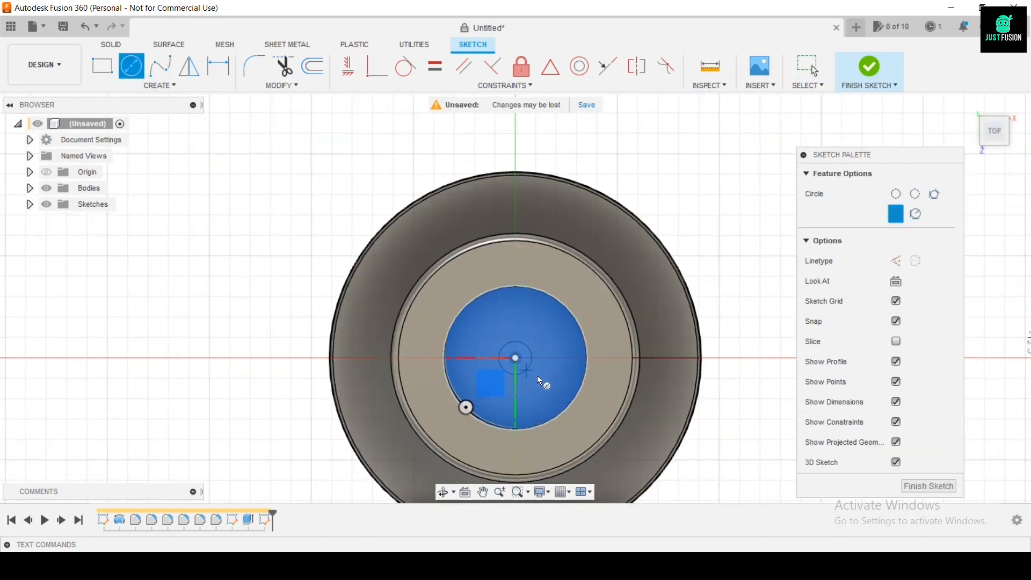
pyautogui.write('1.5')
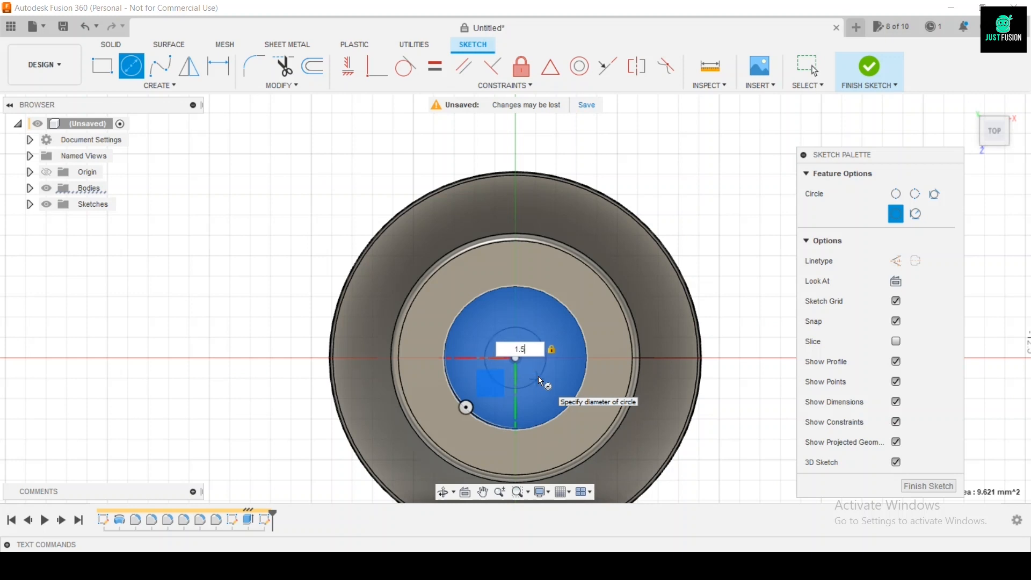
pyautogui.press('BackSpace')
pyautogui.write('6')
pyautogui.press('Return')
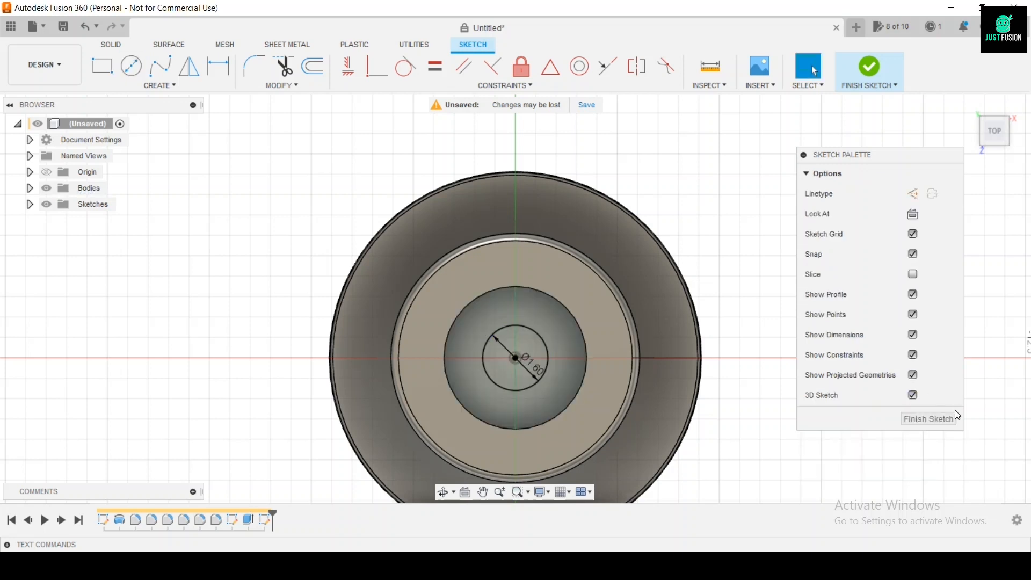
pyautogui.click(930, 419)
# Step: Extrude the 1.6 mm circle 14 mm downward as a cut to form a central hole through the whole part
pyautogui.click(976, 109)
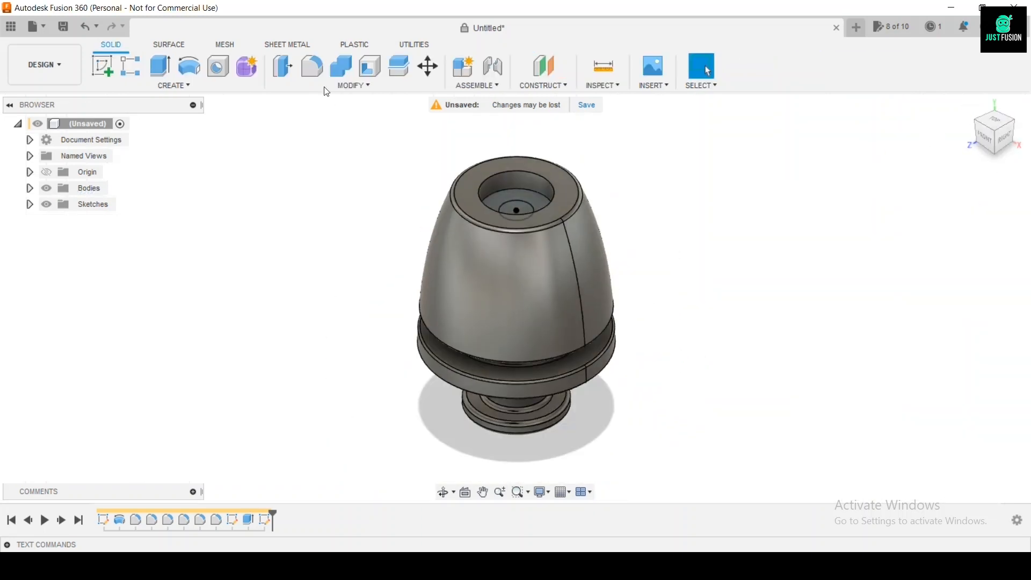
pyautogui.click(160, 66)
pyautogui.click(515, 205)
pyautogui.moveTo(515, 203); pyautogui.dragTo(529, 473)
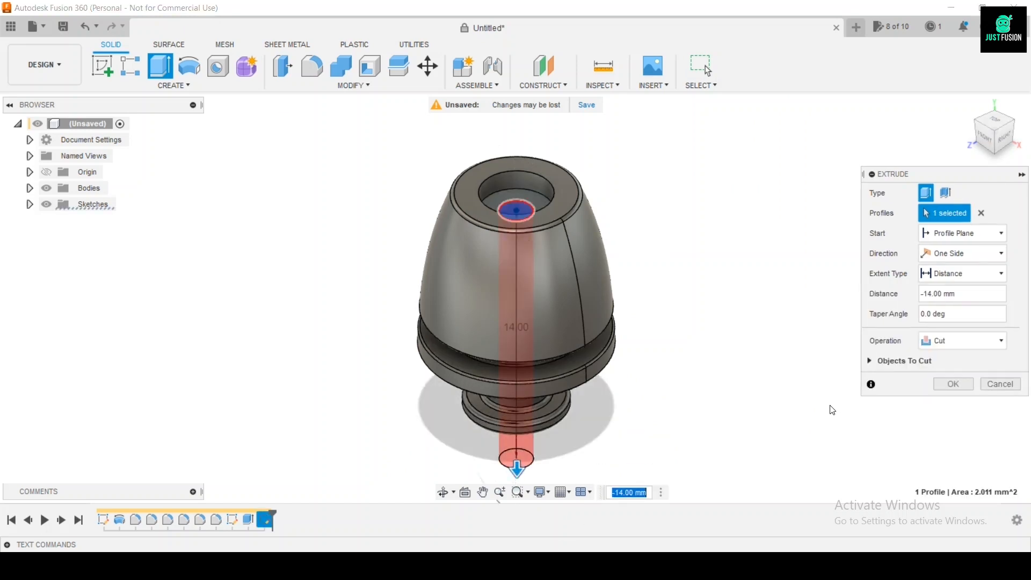
pyautogui.click(939, 383)
# Step: Add a full-length modeled ISO Metric M1.6x0.35 thread, class 6H, right hand, to the wall of the central hole
pyautogui.scroll(5, 563, 202)
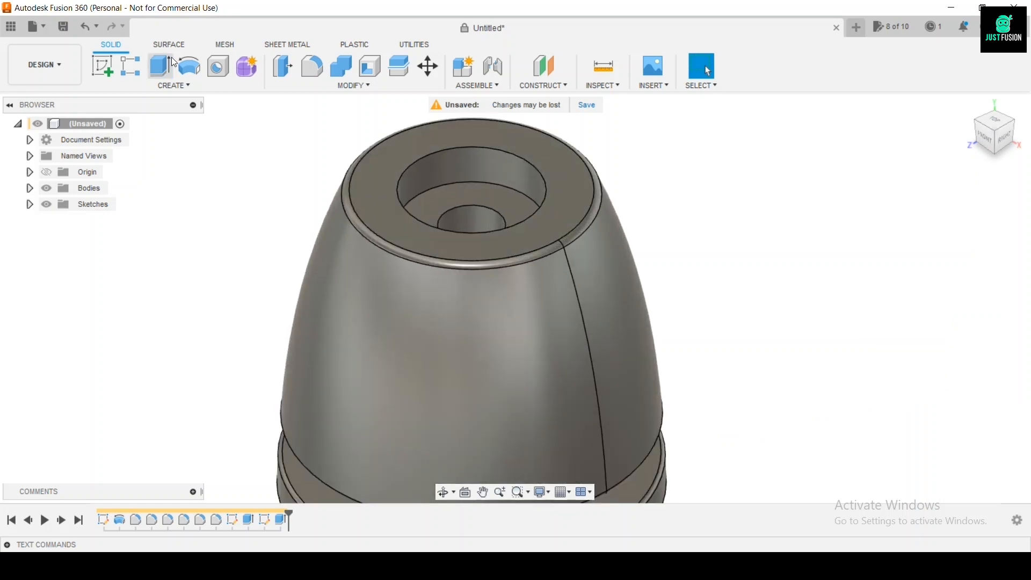
pyautogui.click(187, 89)
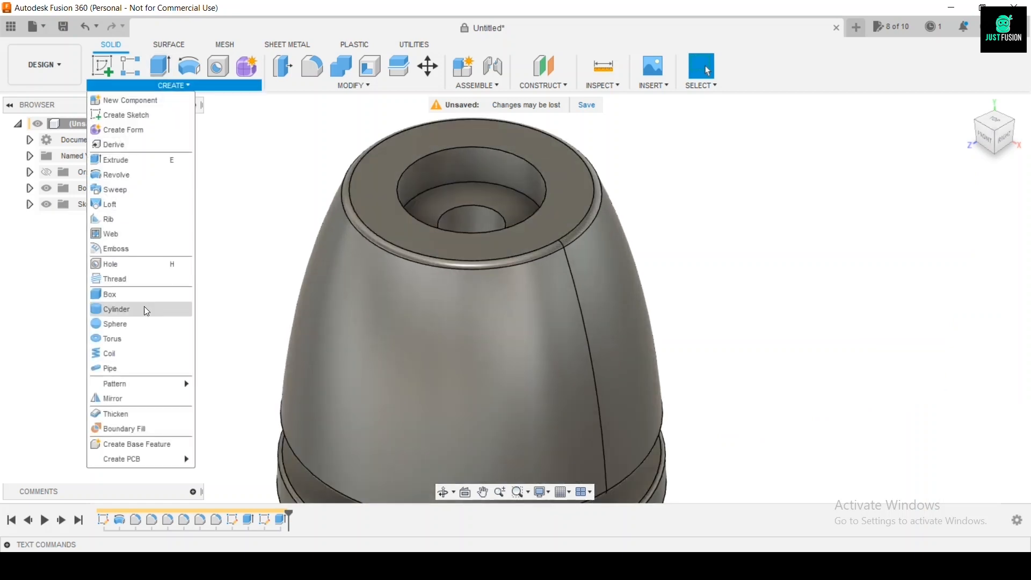
pyautogui.click(144, 277)
pyautogui.click(473, 215)
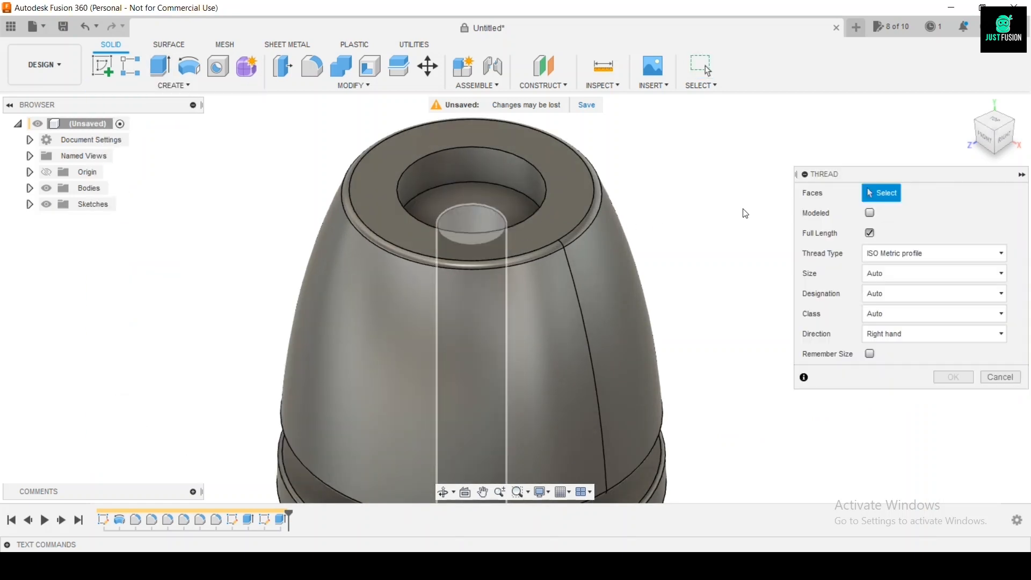
pyautogui.click(870, 213)
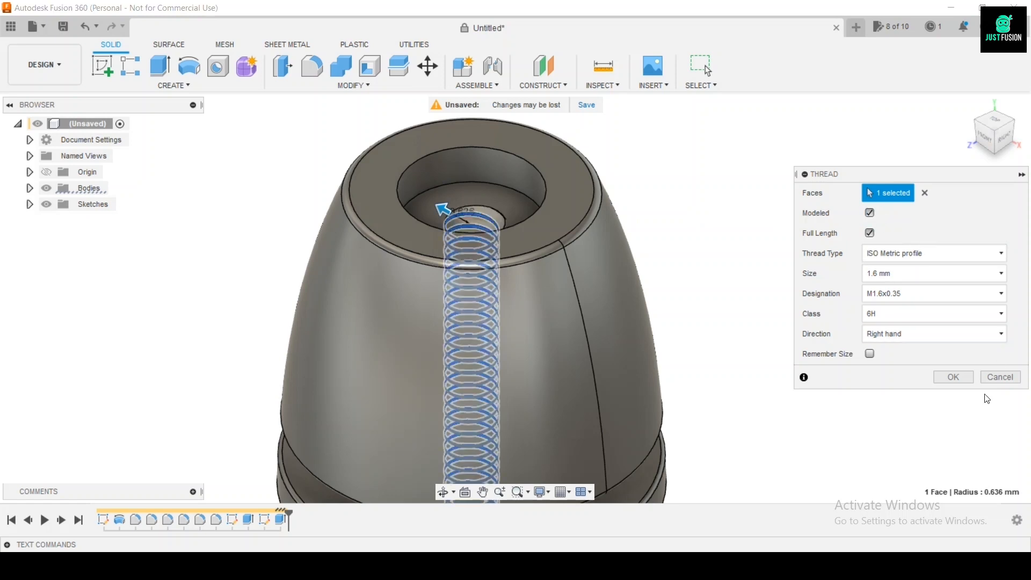
pyautogui.click(956, 374)
pyautogui.scroll(-6, 523, 195)
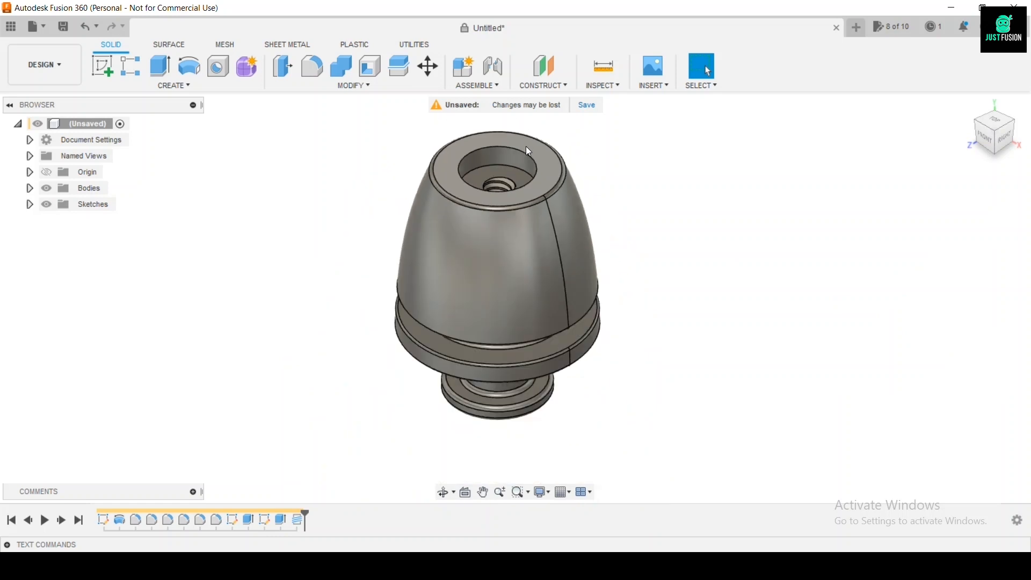
# Step: Try adding a construction plane at the stem's bottom flange, and undo it
pyautogui.click(987, 138)
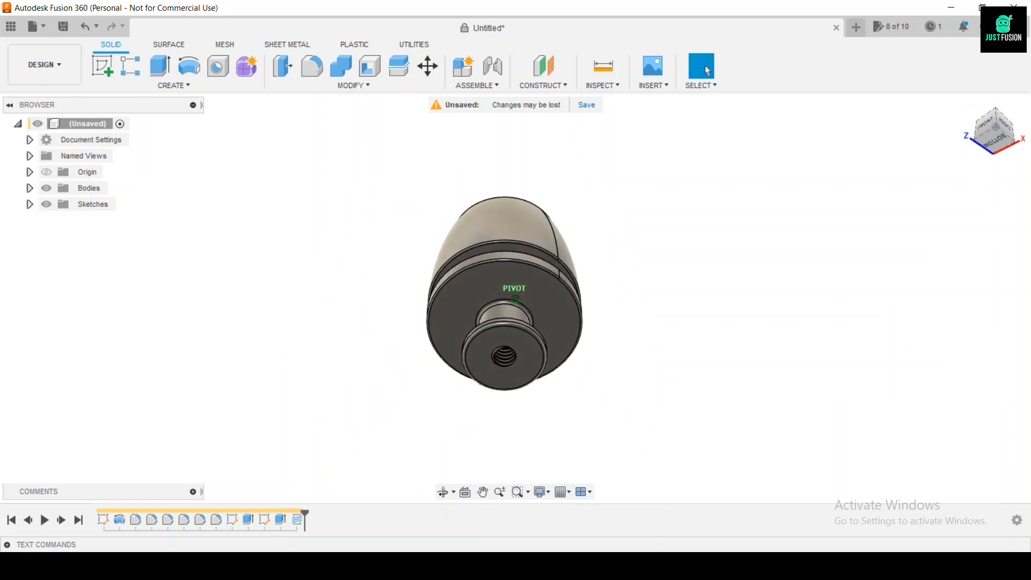
pyautogui.scroll(3, 536, 262)
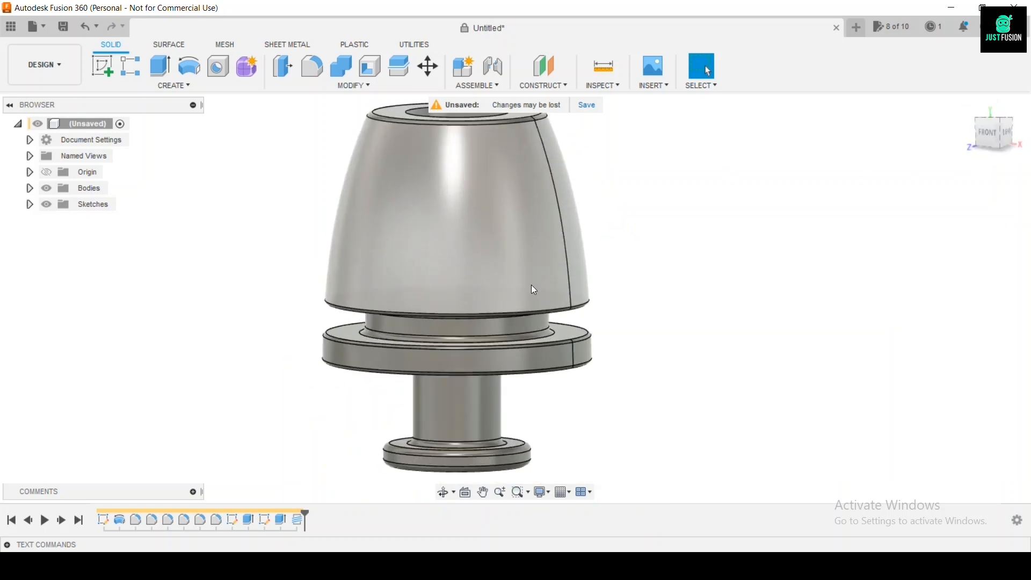
pyautogui.scroll(4, 532, 274)
pyautogui.scroll(-5, 632, 304)
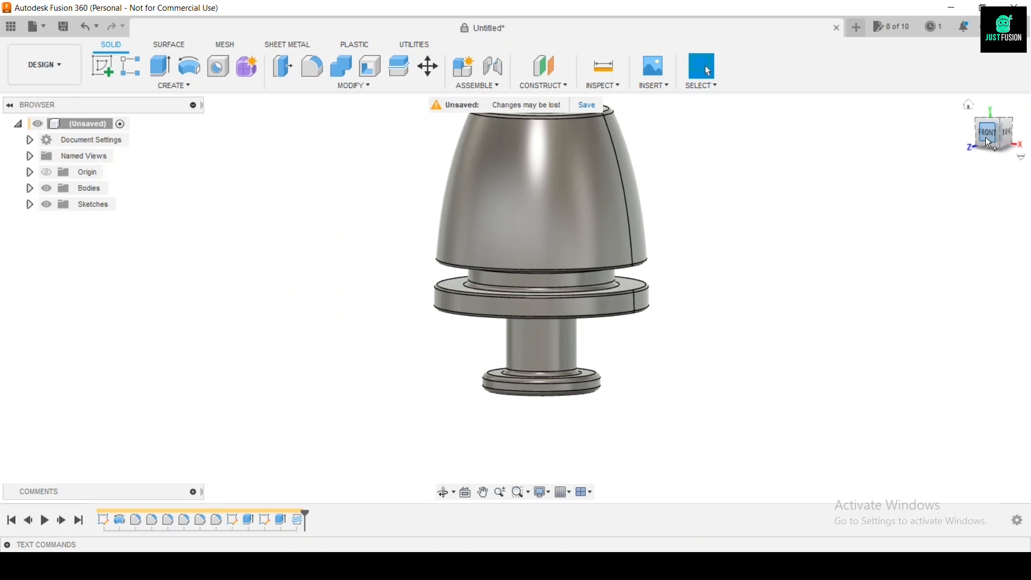
pyautogui.click(988, 134)
pyautogui.scroll(5, 543, 398)
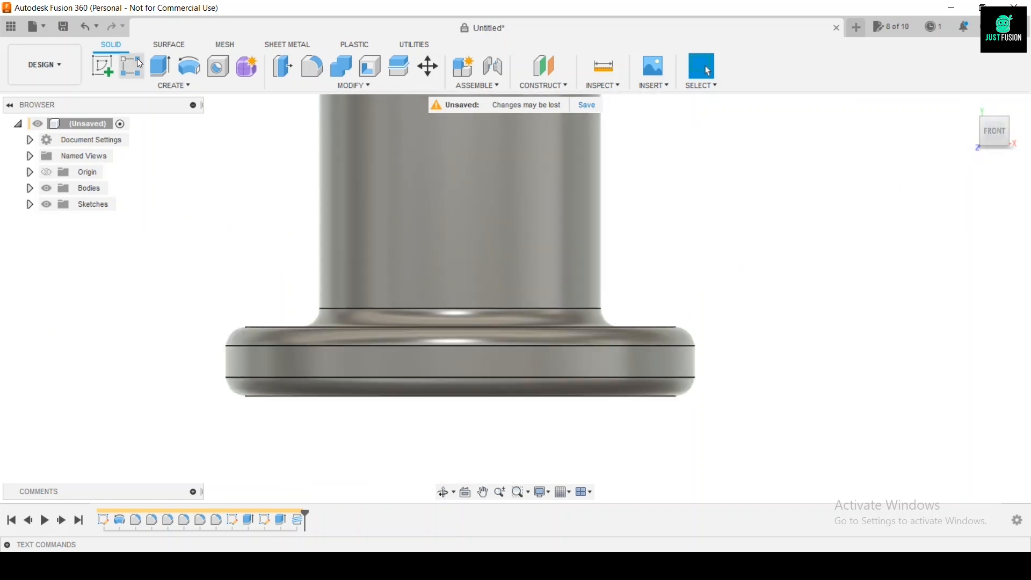
pyautogui.click(655, 85)
pyautogui.click(611, 87)
pyautogui.click(565, 89)
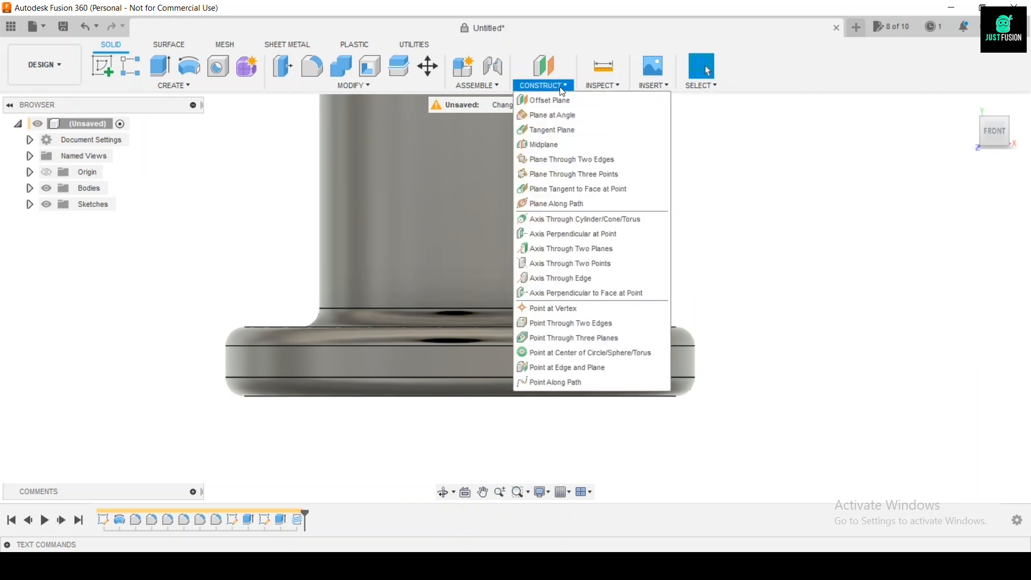
pyautogui.click(545, 100)
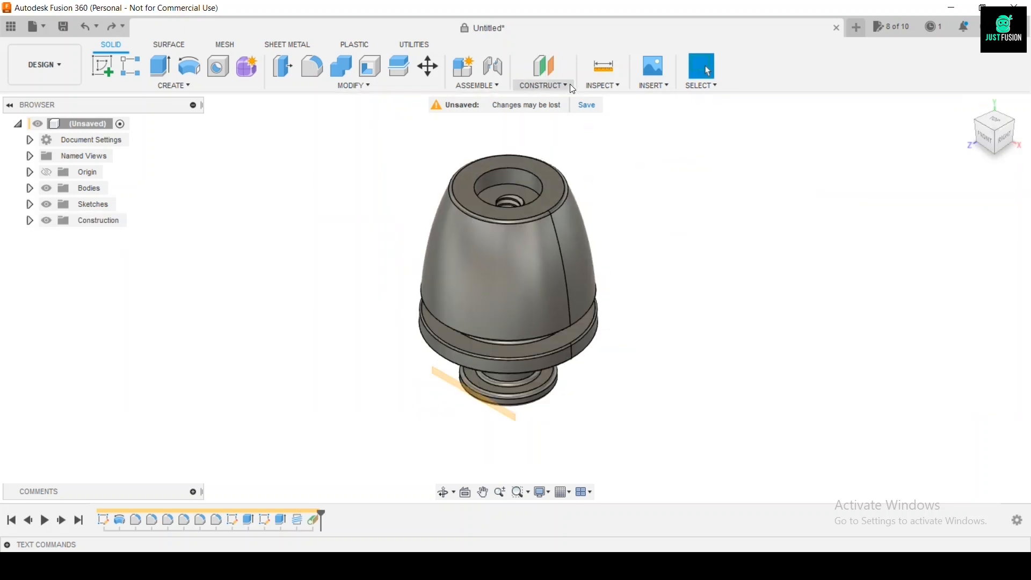
pyautogui.hotkey('ctrl', 'z')
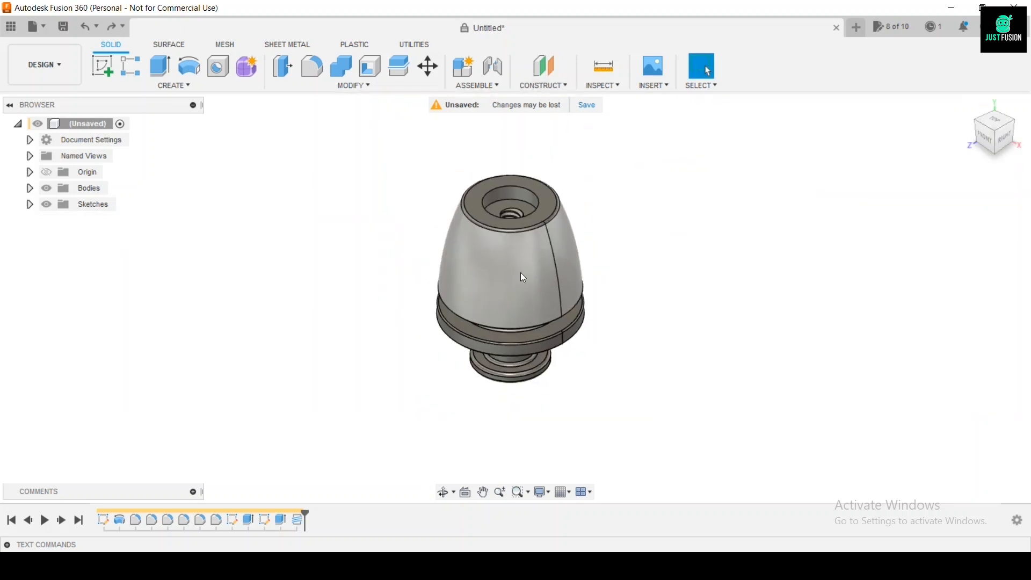
# Step: Switch to the Render workspace and try to start a render of the part
pyautogui.click(49, 67)
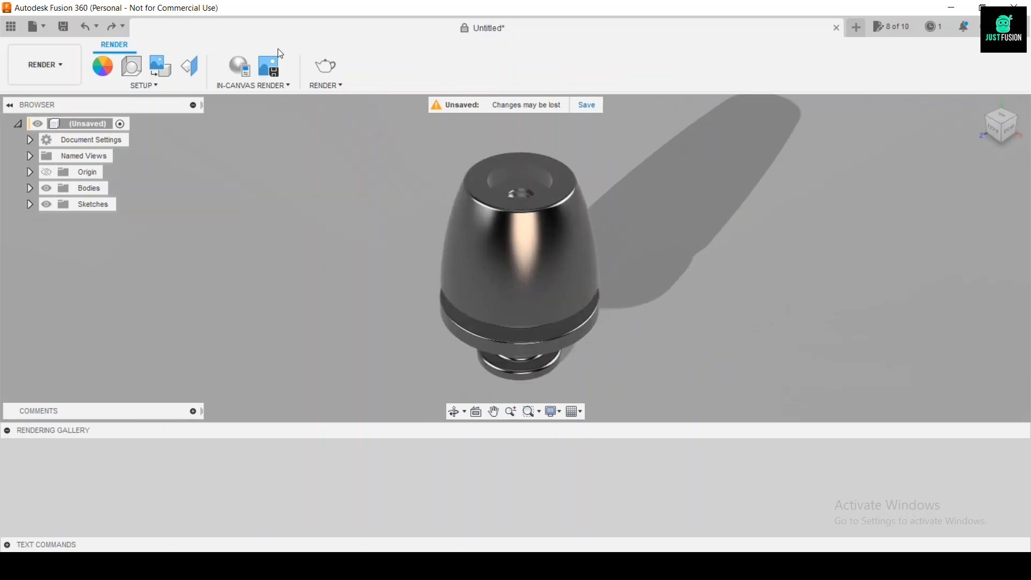
pyautogui.click(344, 71)
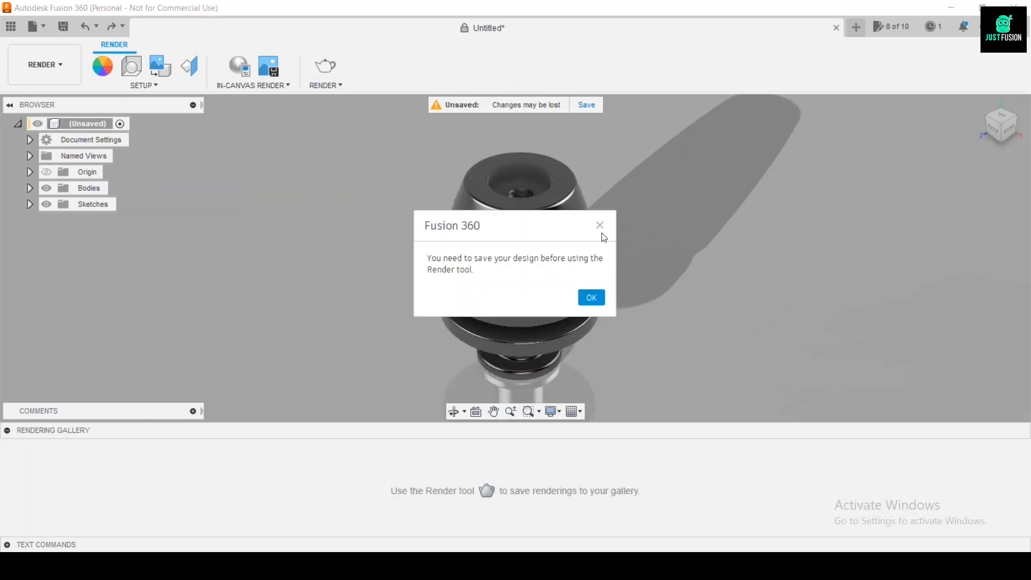
pyautogui.click(601, 225)
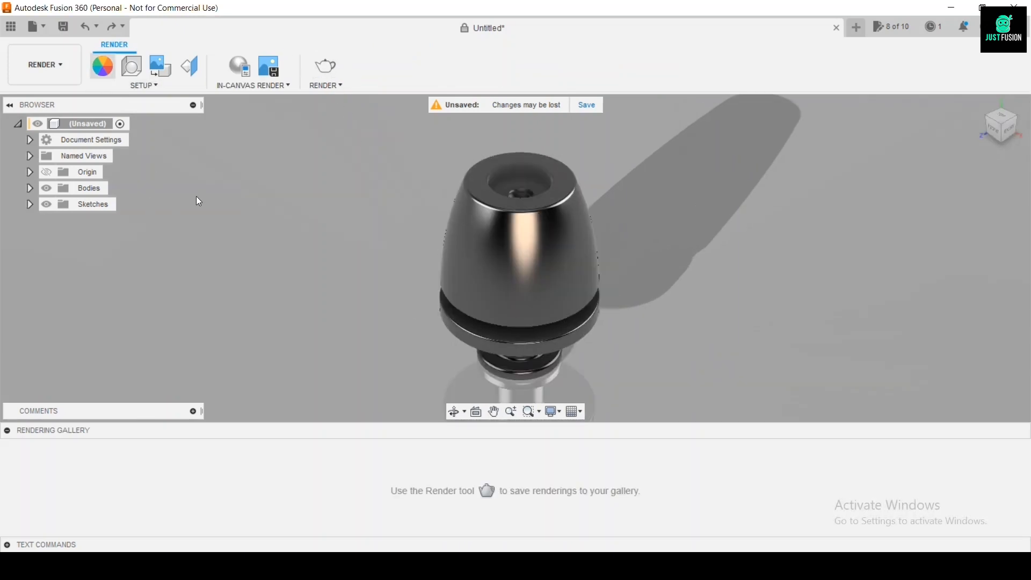
# Step: Apply the Paint - Enamel Glossy (Black) appearance to the body and collapse the rendering gallery
pyautogui.press('a')
pyautogui.scroll(-5, 840, 299)
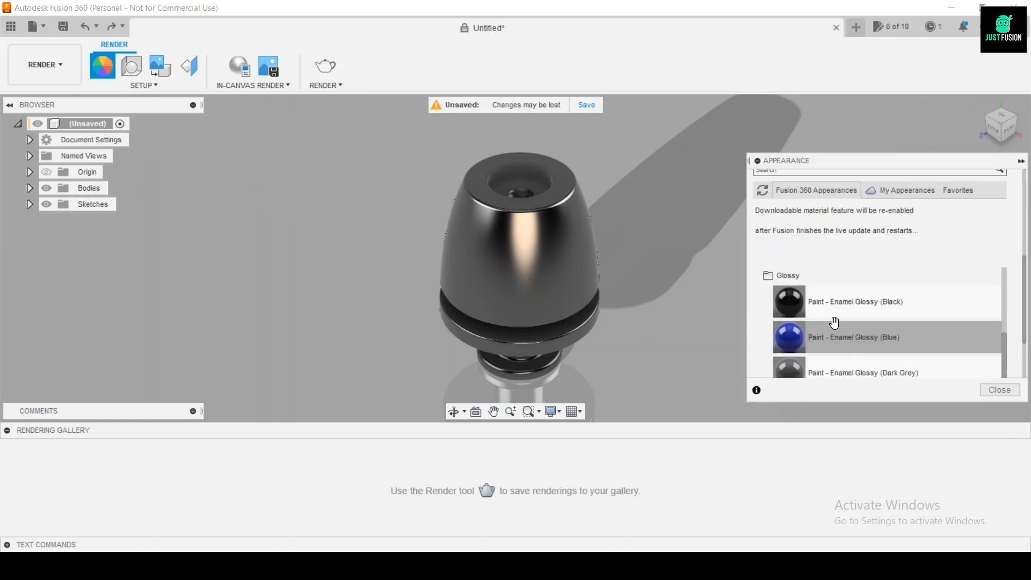
pyautogui.moveTo(789, 350); pyautogui.dragTo(555, 297)
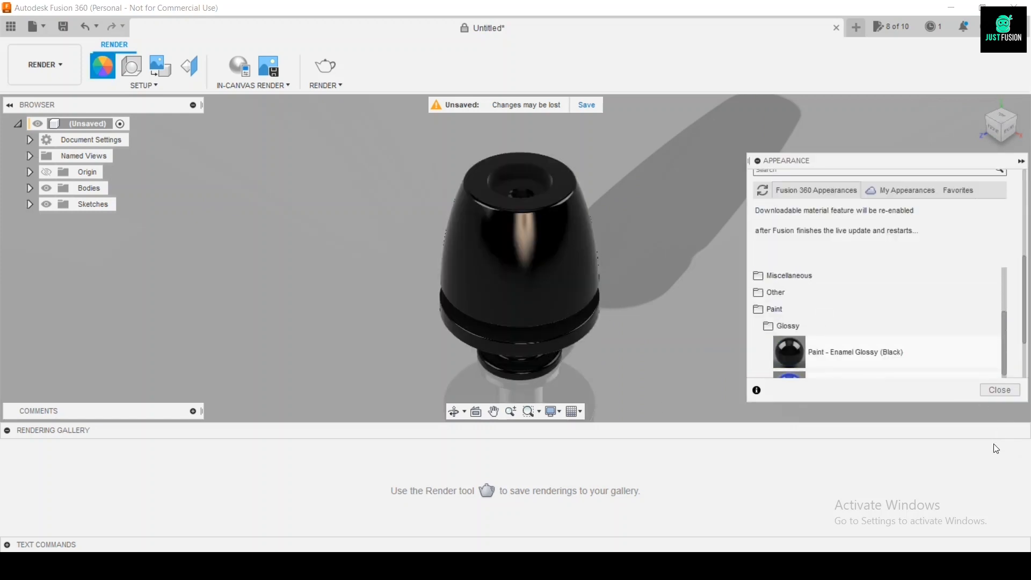
pyautogui.click(1000, 390)
pyautogui.click(7, 430)
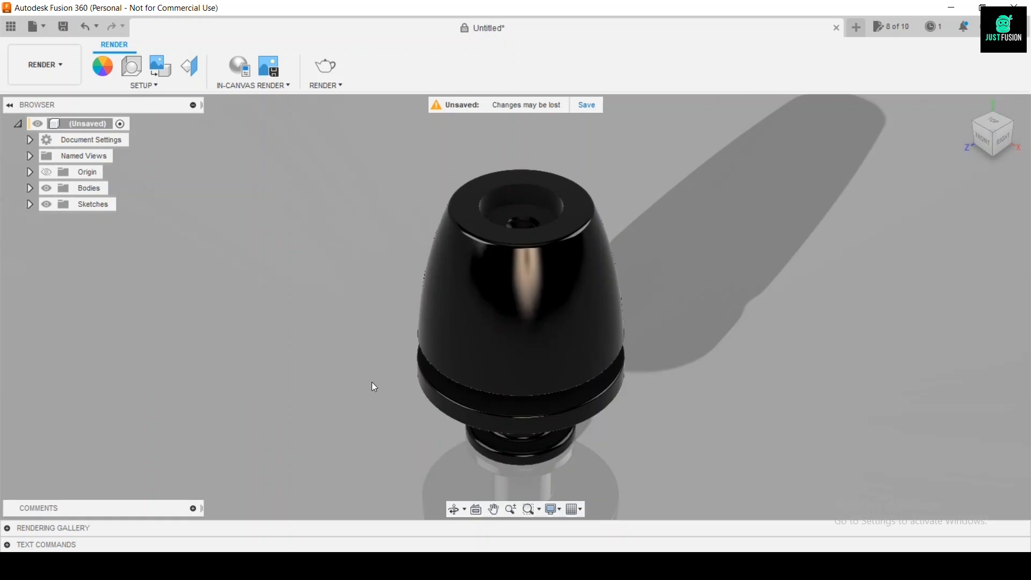
pyautogui.moveTo(995, 138)
pyautogui.mouseDown()
pyautogui.moveTo(975, 70)
pyautogui.moveTo(892, 94)
pyautogui.mouseUp()
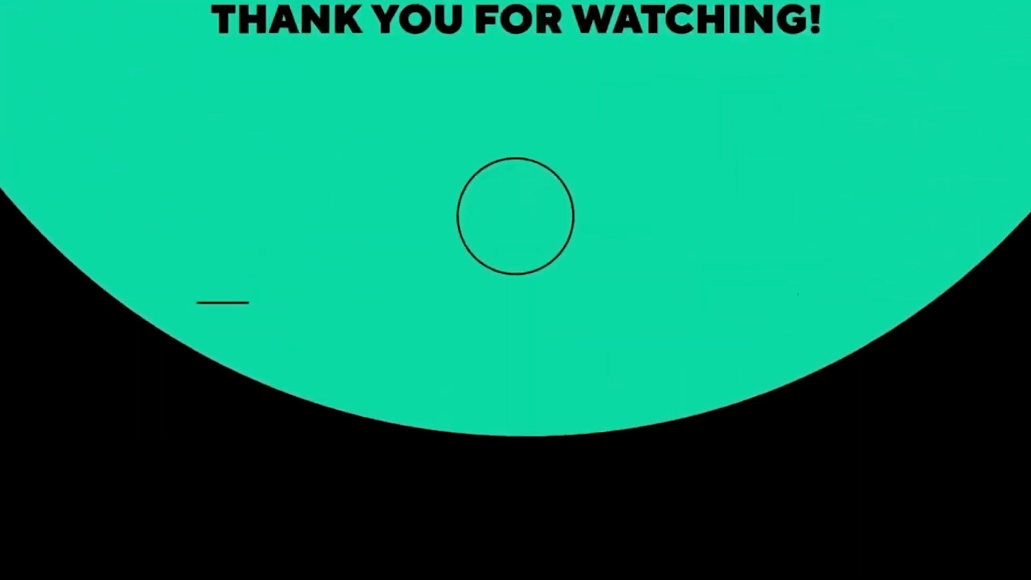